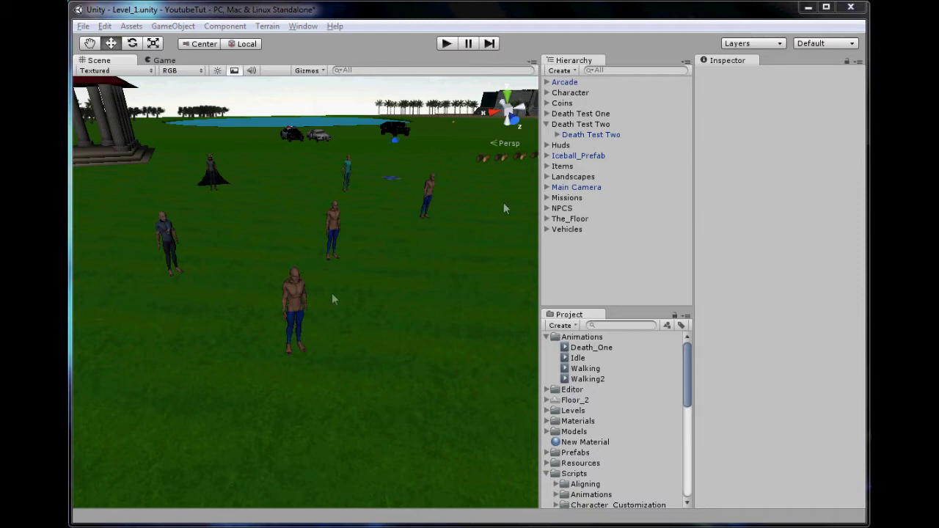
- Remove the Animation component from the Death Test Two model nested inside the Death Test Two parent object
click(345, 372)
scroll(358, 367, up, 6)
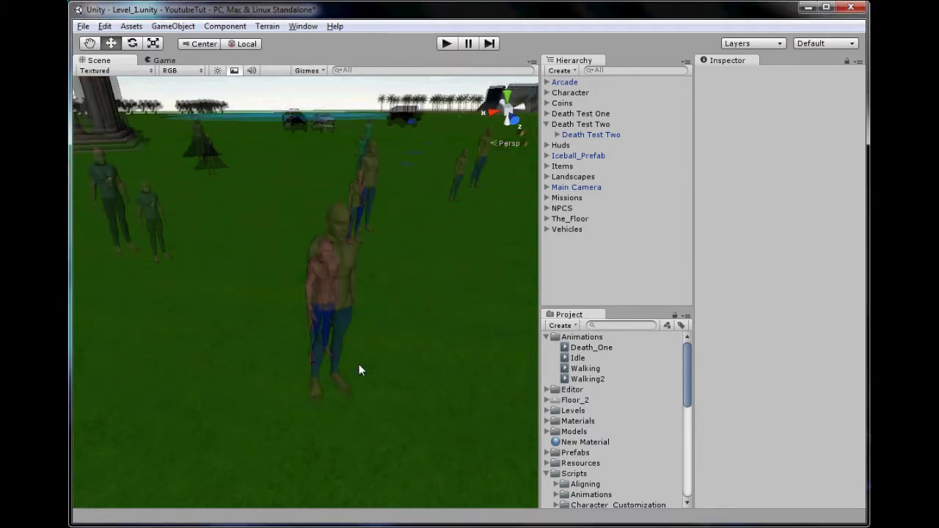
middle_drag(358, 375, 335, 388)
scroll(336, 392, down, 10)
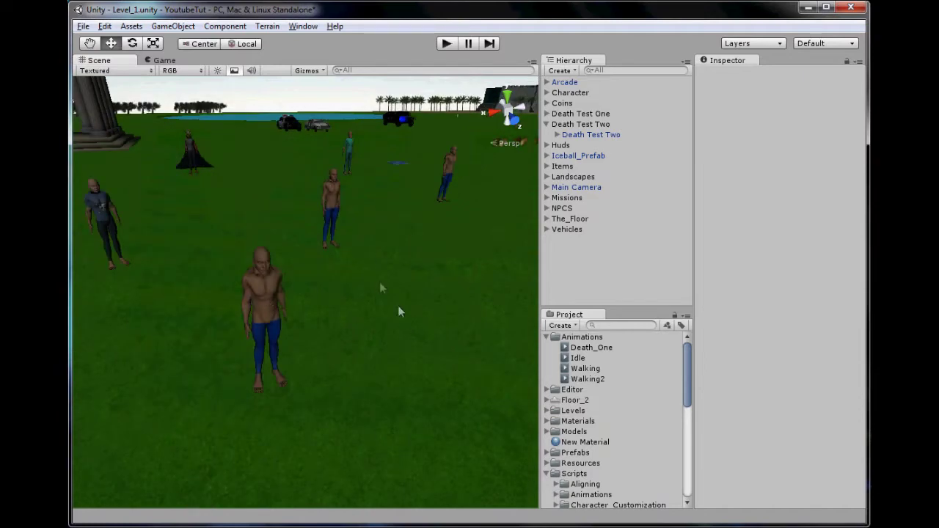
scroll(328, 355, up, 4)
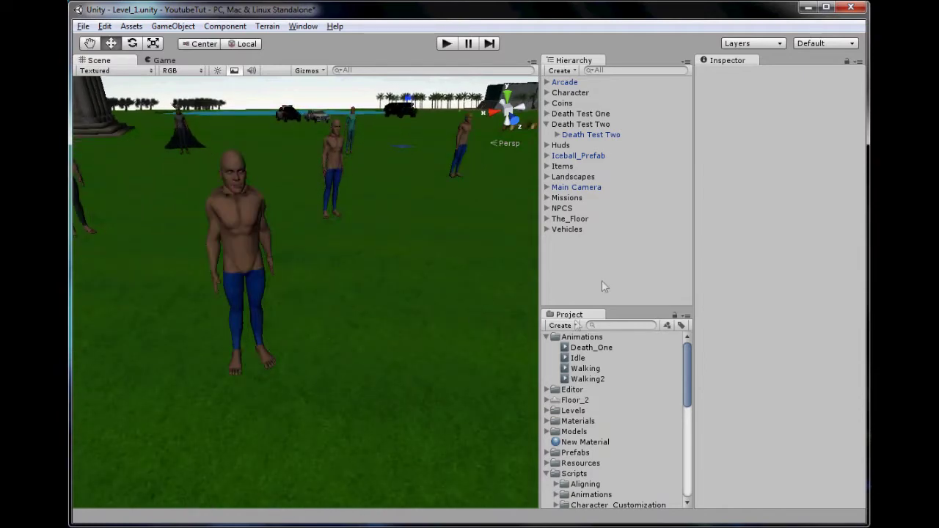
click(597, 125)
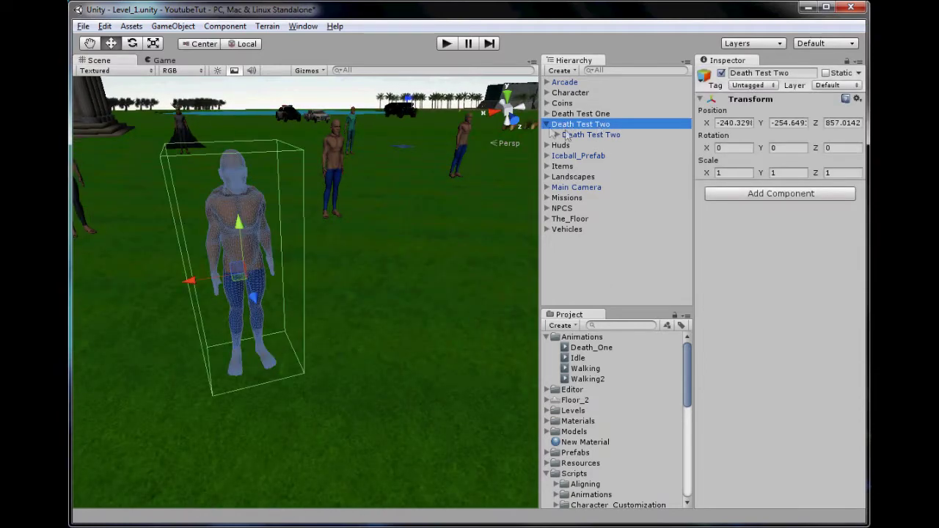
double_click(606, 138)
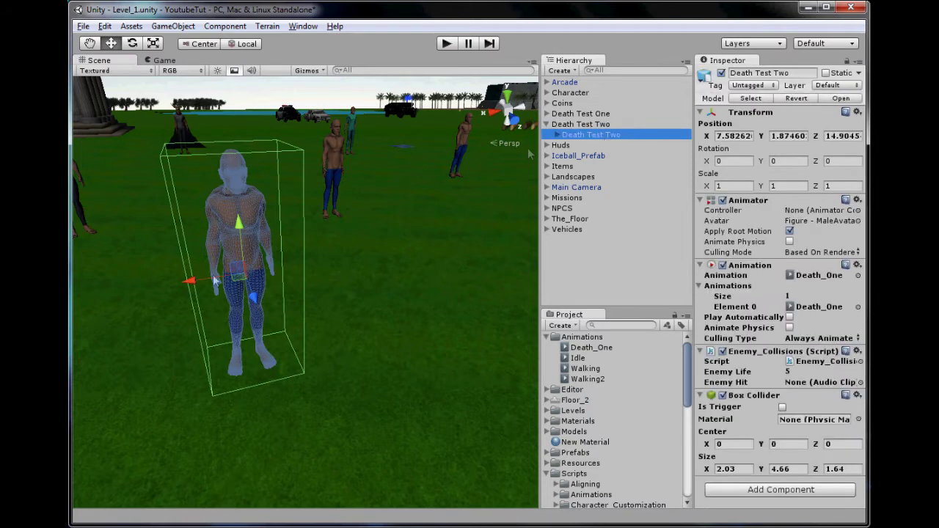
click(856, 266)
click(862, 297)
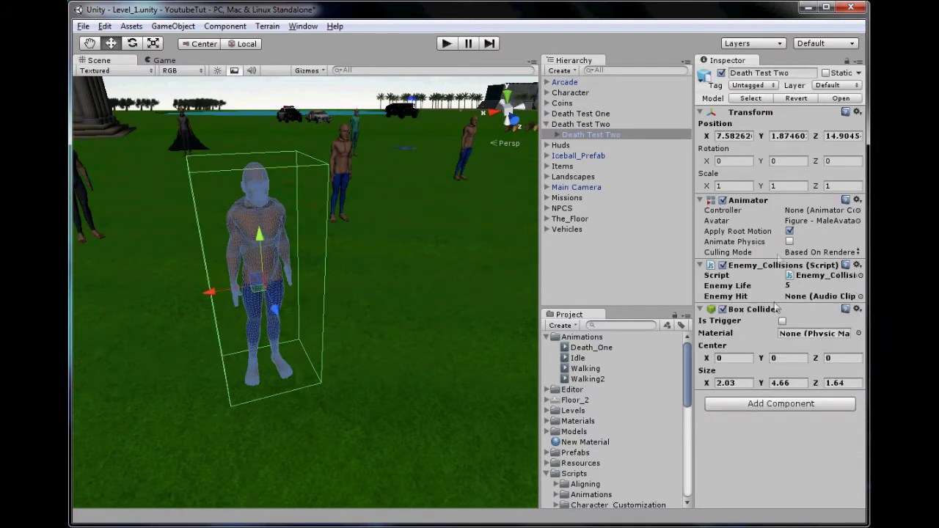
- Open the Animation window and dock it beneath the Scene view
middle_drag(292, 187, 340, 233)
click(301, 27)
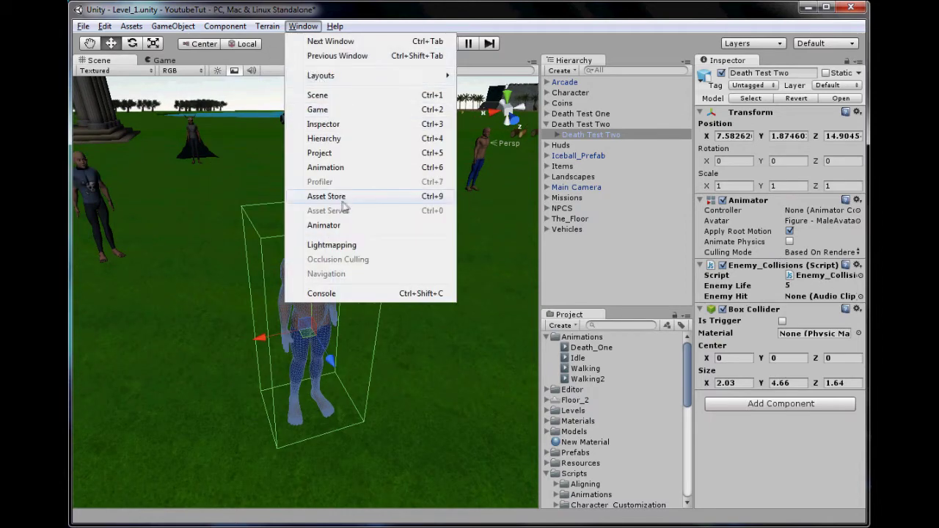
click(346, 168)
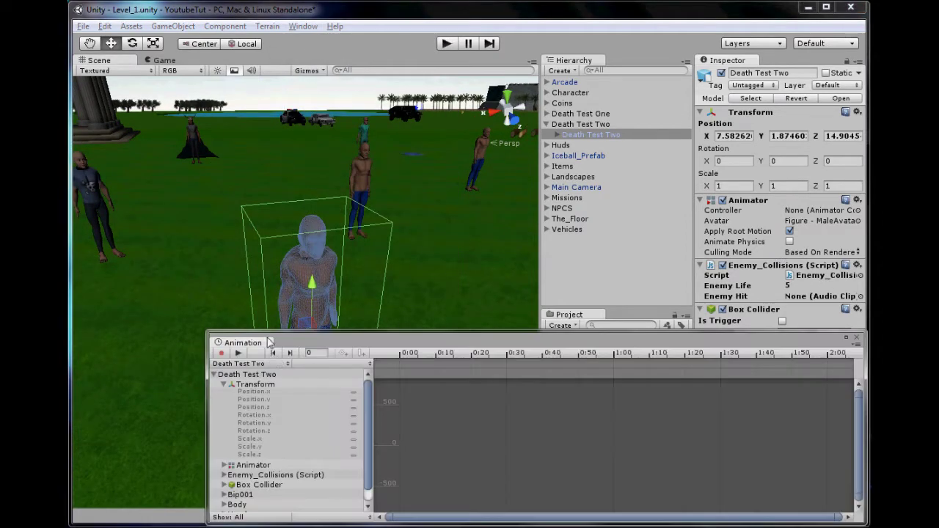
drag(246, 343, 195, 323)
- Create a new animation clip named Death_Two for the nested model and place the playhead at frame 0
middle_drag(394, 271, 346, 235)
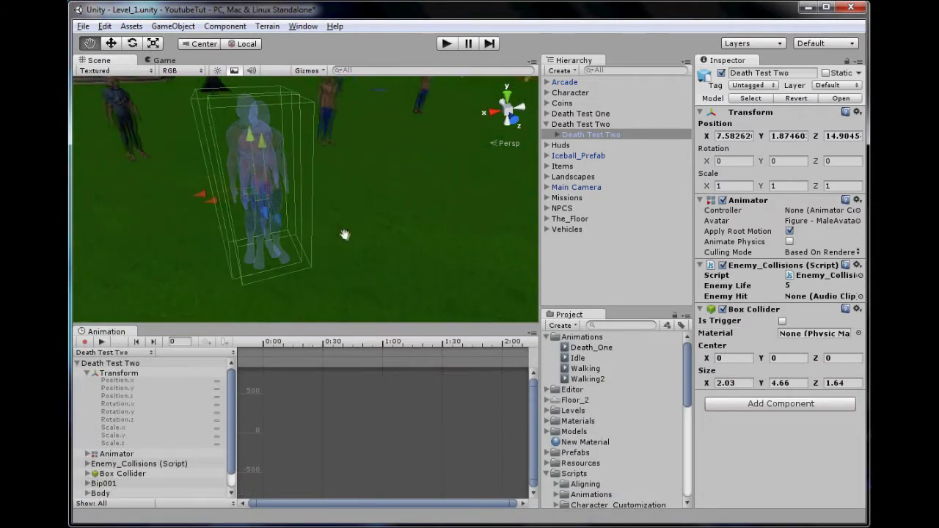
alt+drag(357, 249, 390, 209)
click(557, 135)
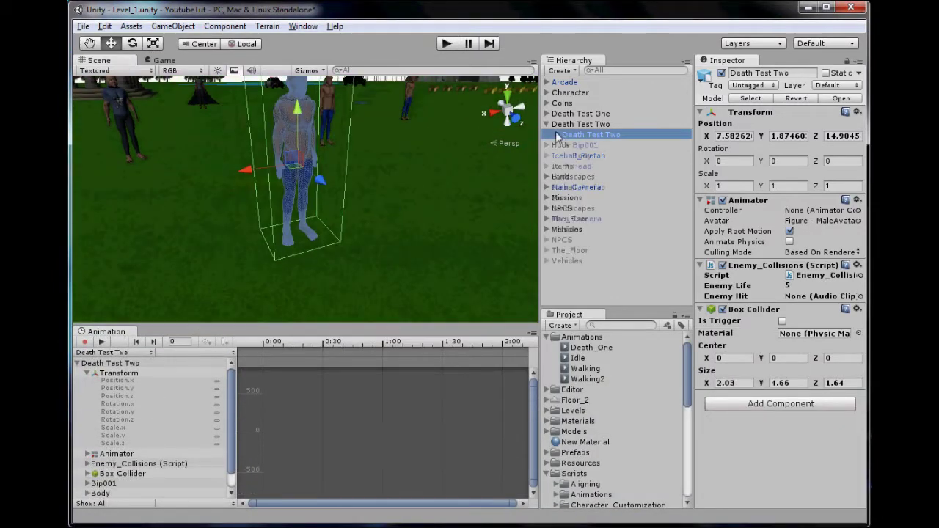
middle_drag(316, 212, 339, 230)
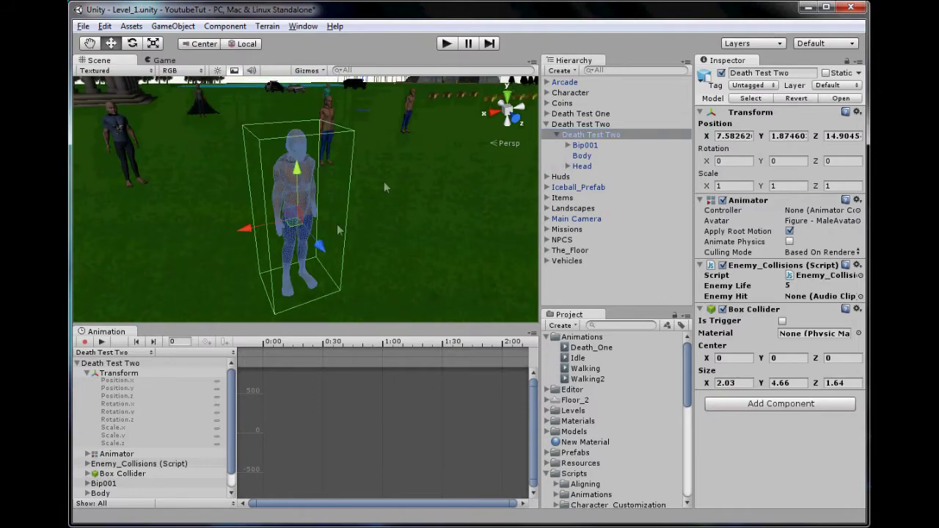
click(280, 350)
click(511, 306)
double_click(233, 254)
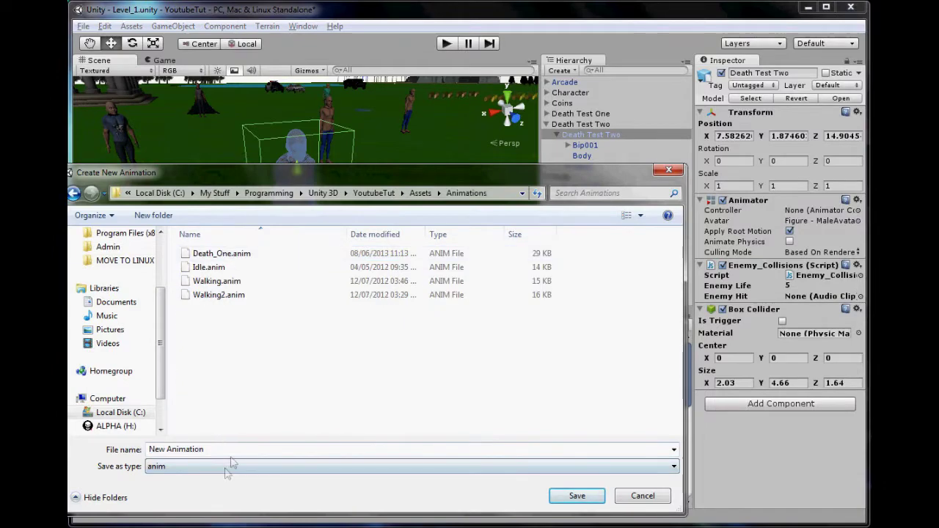
text(Deat)
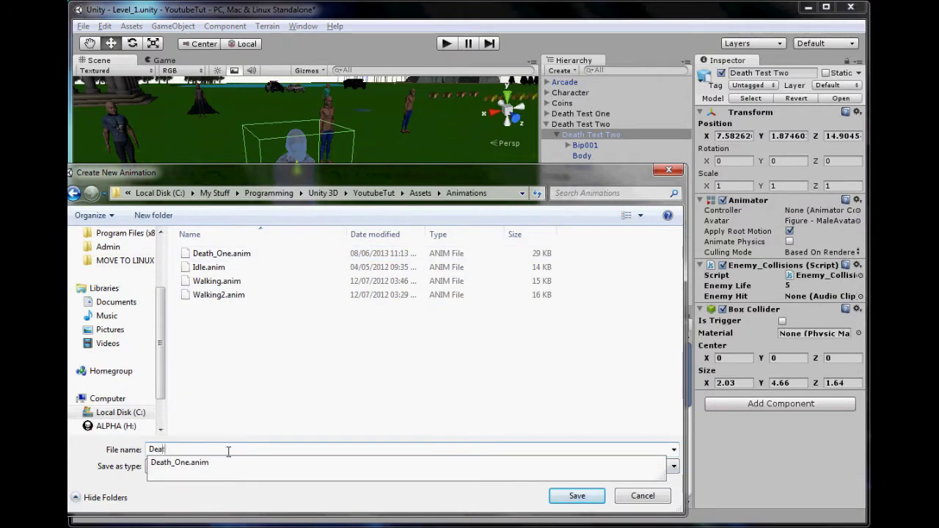
text(h_Two)
key(Return)
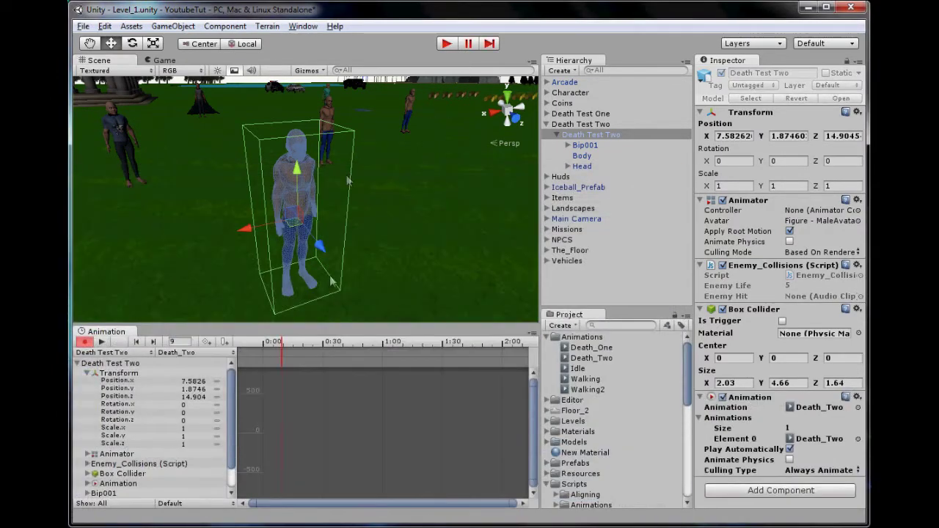
scroll(337, 387, down, 5)
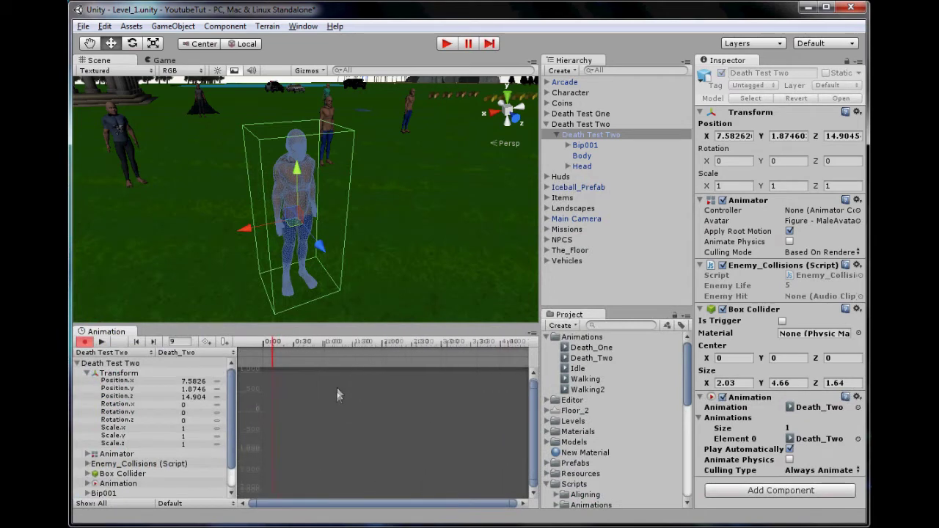
drag(336, 351, 252, 355)
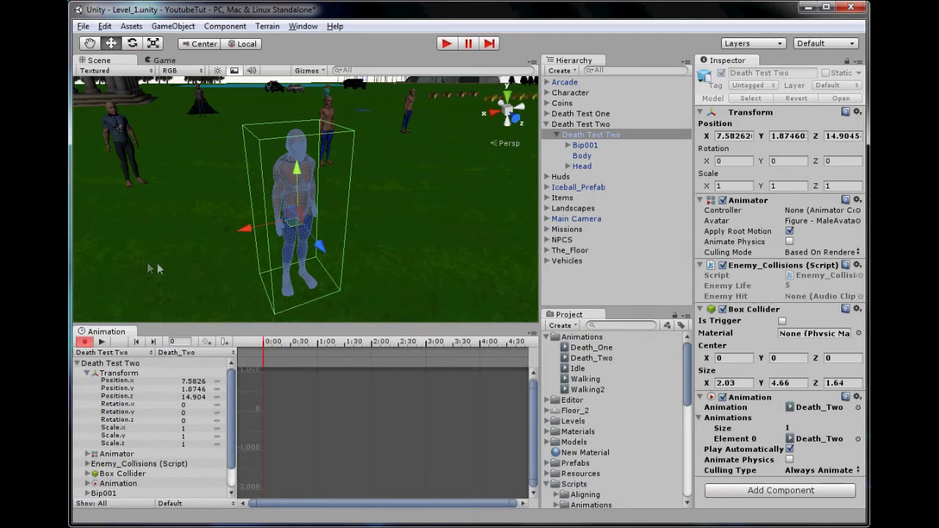
- Reselect the nested Death Test Two model and frame its side profile in the Scene view
click(383, 276)
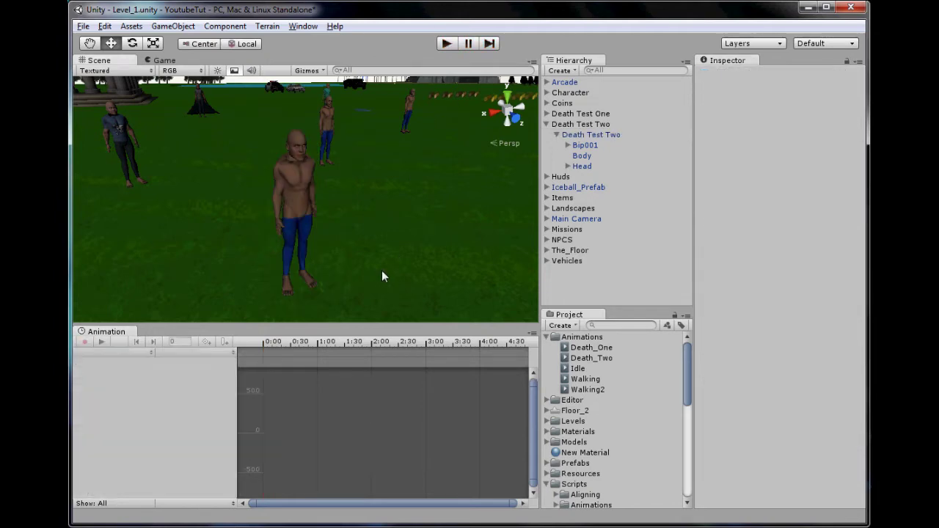
click(383, 275)
middle_drag(440, 276, 392, 257)
alt+drag(370, 264, 454, 265)
click(610, 136)
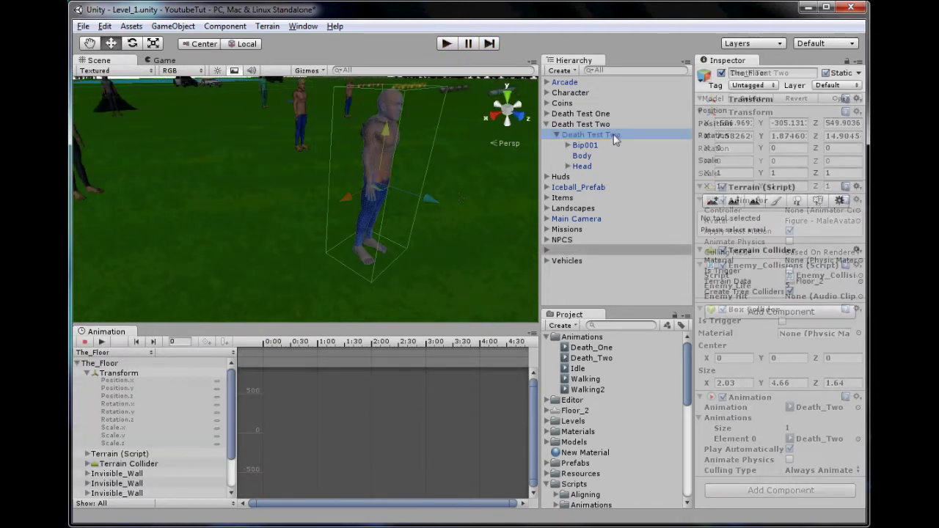
middle_drag(499, 198, 359, 234)
alt+drag(357, 240, 464, 247)
key(space)
key(space)
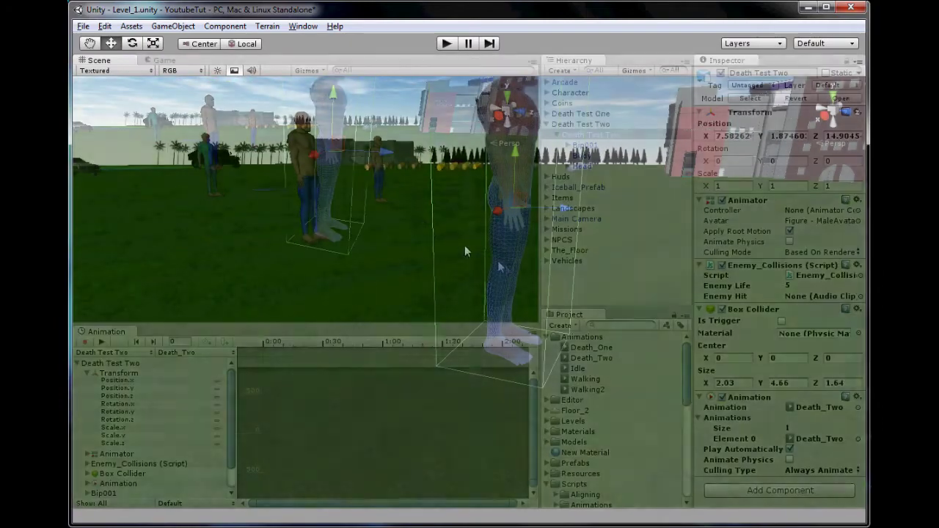
middle_drag(499, 265, 442, 276)
alt+drag(442, 275, 469, 262)
key(f)
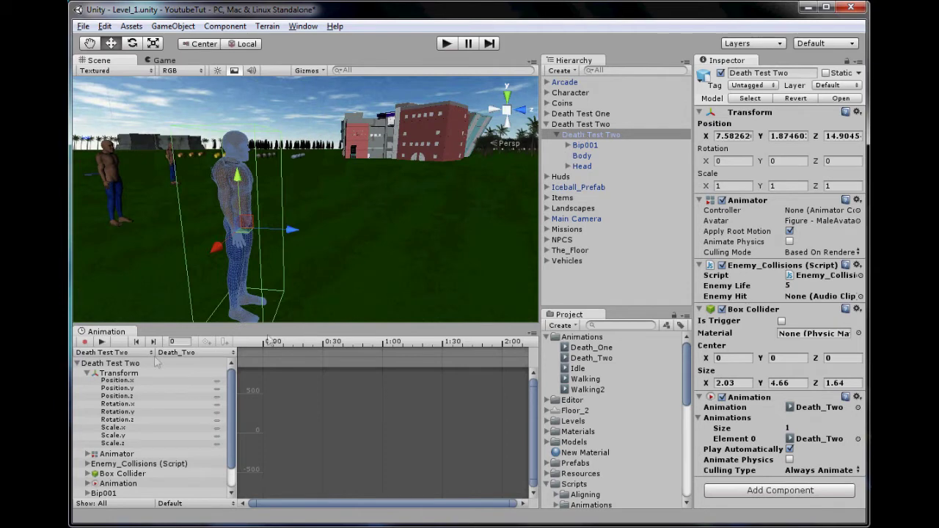
- Record position keyframes at frame 0 (Y about 2.0) and frame 60 (Y about -0.35, Z about 18.18), and activate the Rotate tool
click(85, 342)
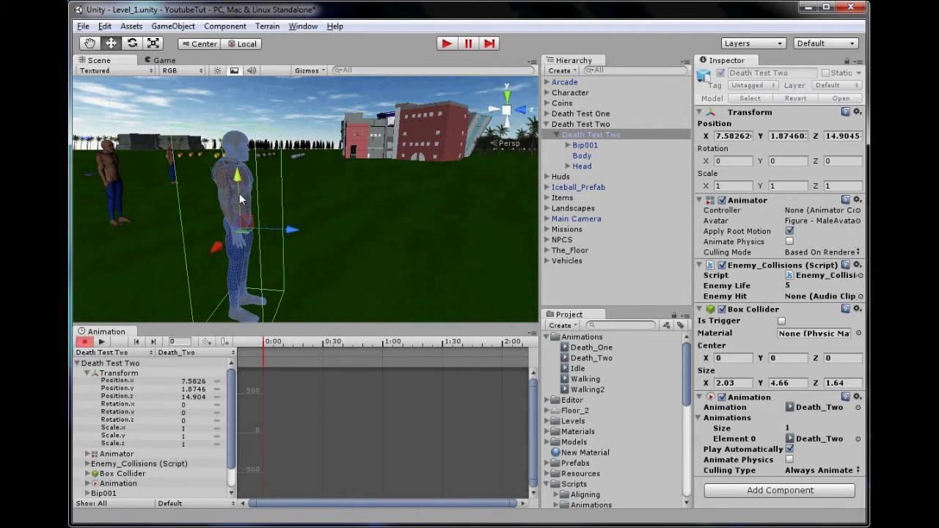
middle_drag(309, 274, 283, 237)
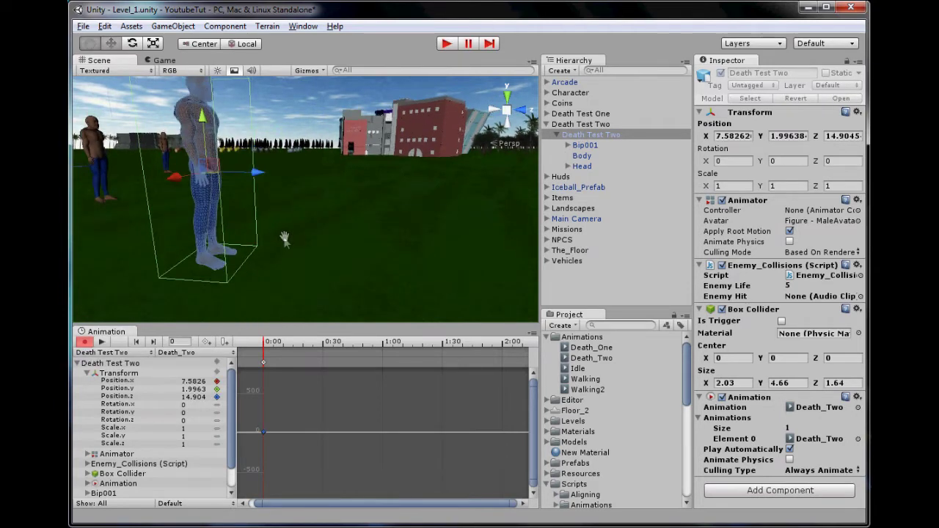
click(383, 345)
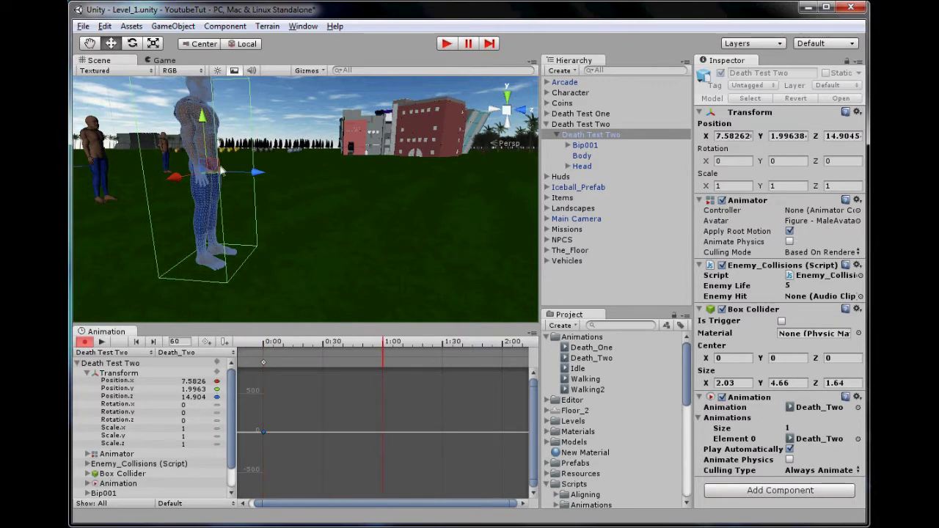
drag(215, 168, 350, 266)
drag(324, 342, 264, 344)
click(132, 43)
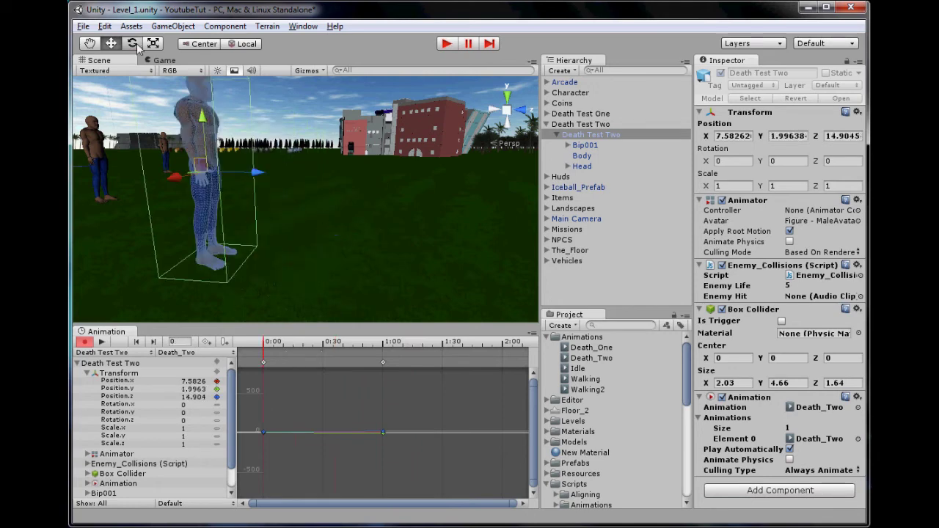
drag(269, 347, 298, 346)
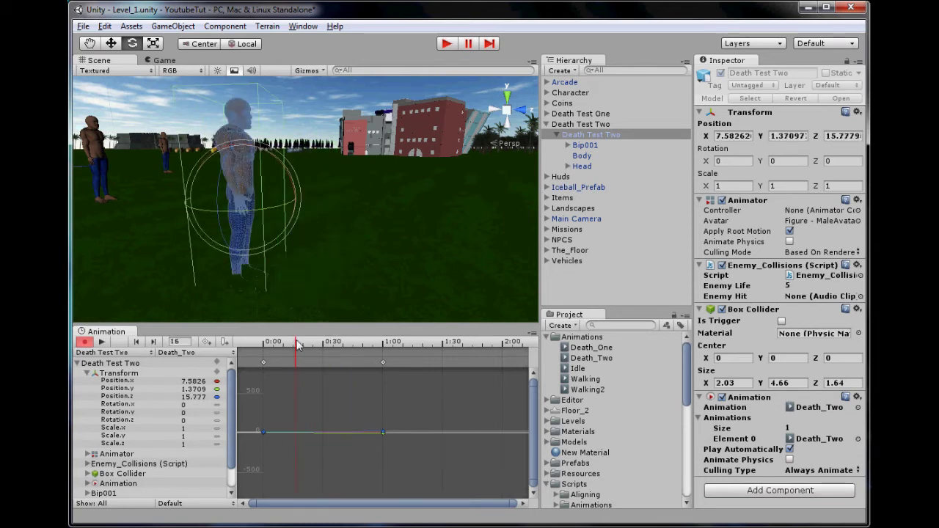
drag(291, 172, 294, 187)
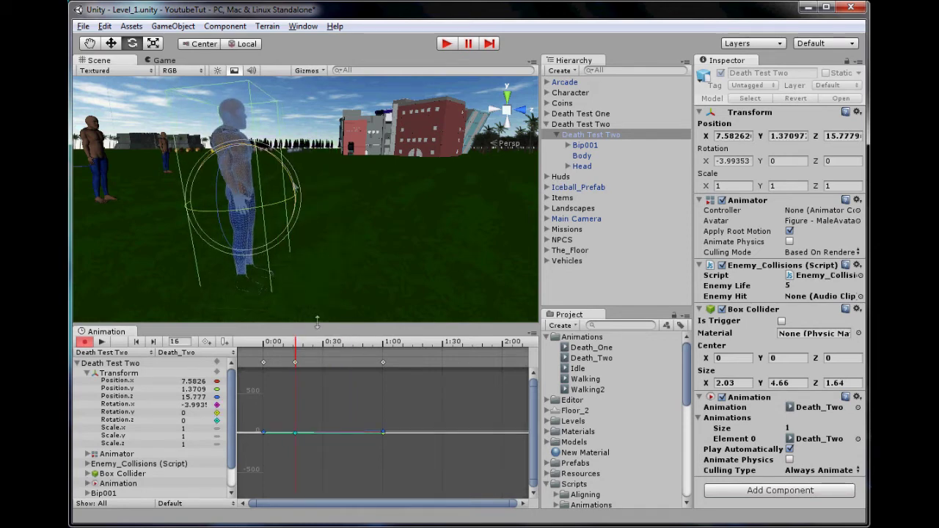
drag(279, 346, 218, 335)
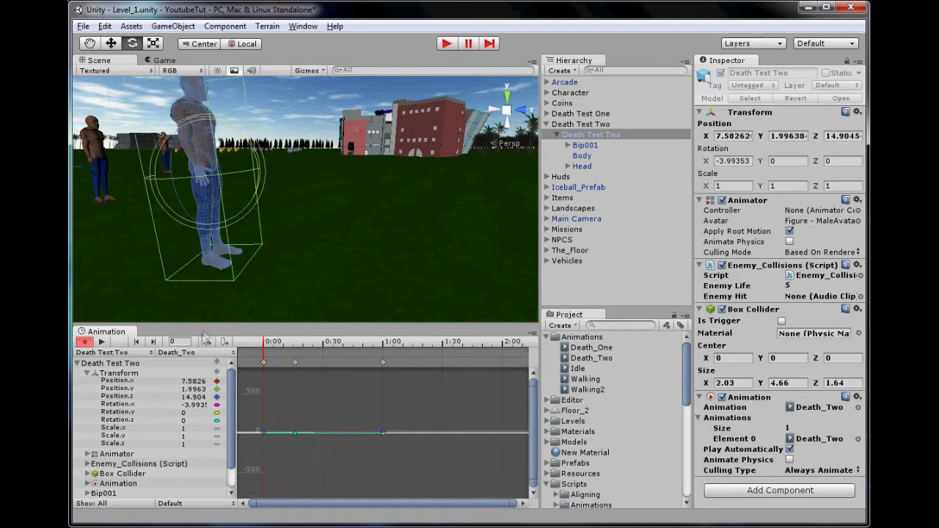
key(ctrl+z)
- Record X-rotation keyframes of about -0.5 at frame 0, -8.8 at frame 17 and 3.8 at frame 29
drag(249, 152, 253, 153)
click(297, 342)
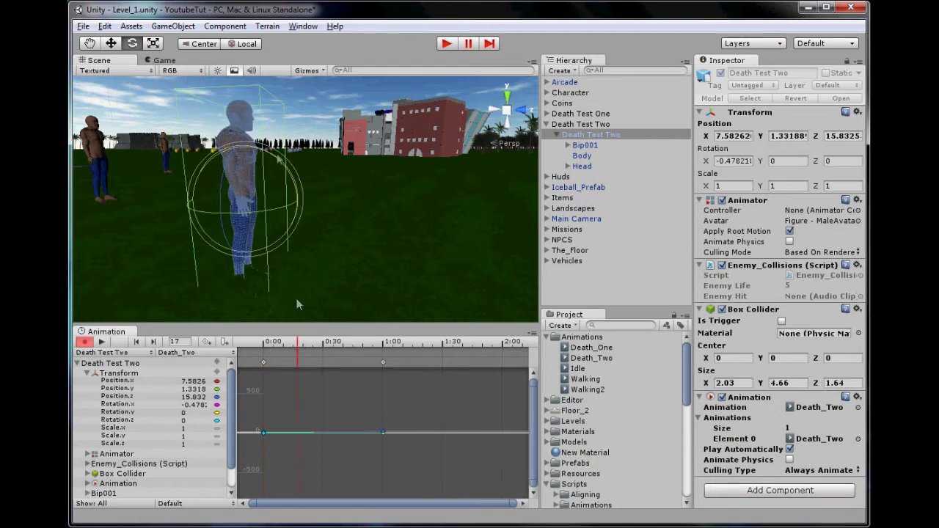
drag(288, 174, 272, 165)
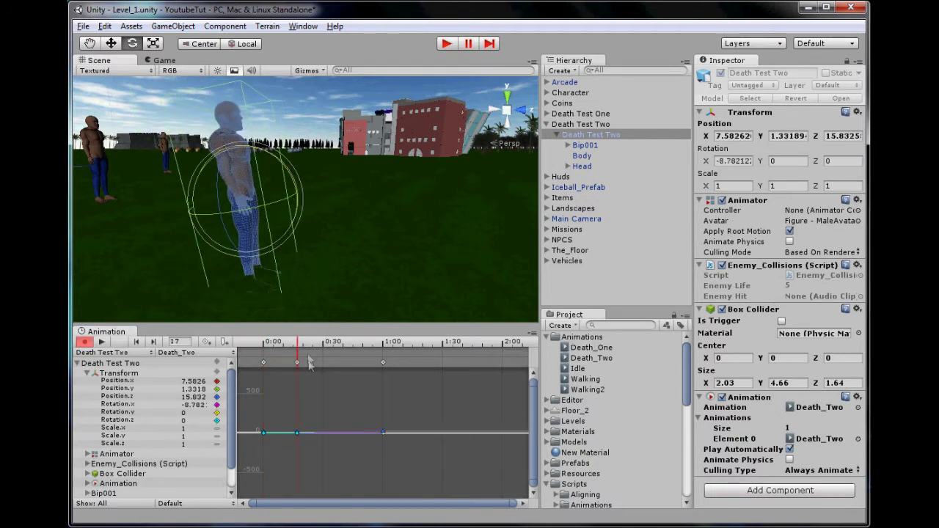
click(305, 342)
drag(305, 343, 320, 343)
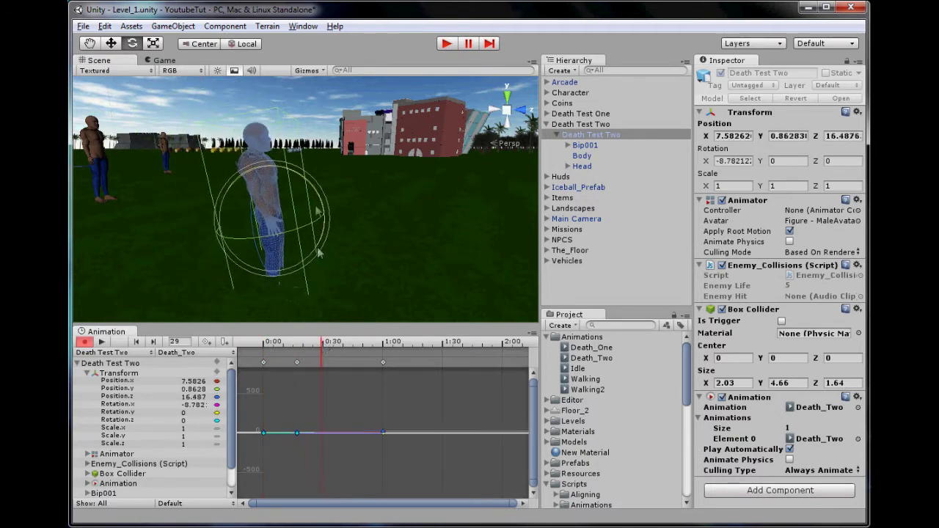
drag(317, 192, 331, 205)
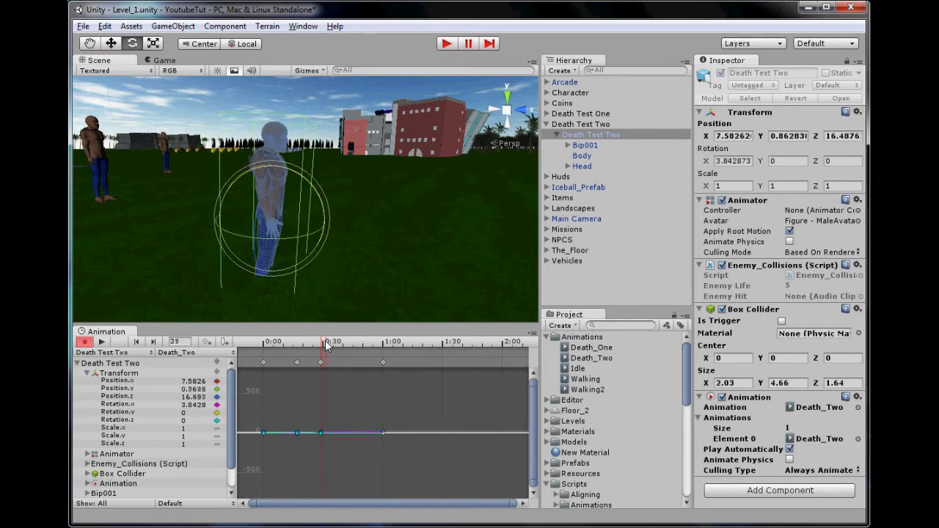
- Record X-rotation keyframes of about 46.6 at frame 43 and 86.7 at frame 60, and return the playhead to frame 0
drag(323, 342, 349, 345)
drag(346, 224, 424, 257)
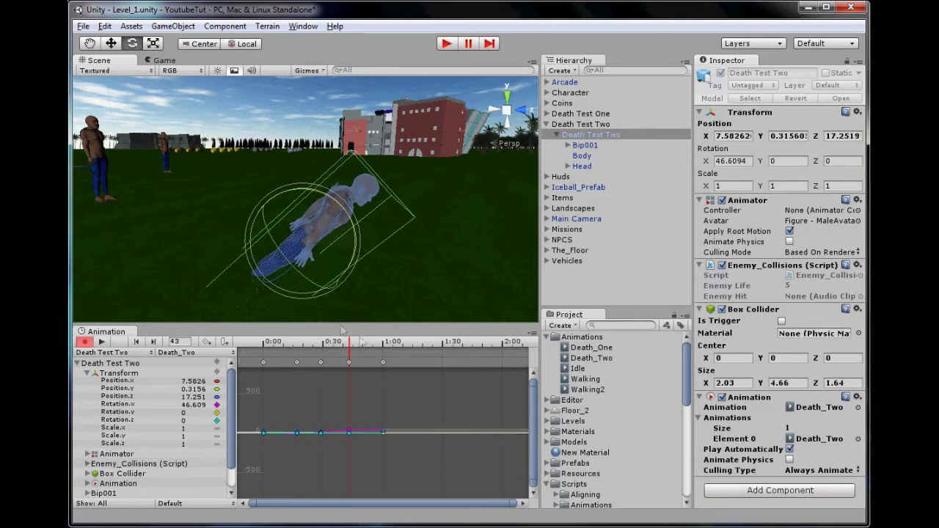
click(383, 344)
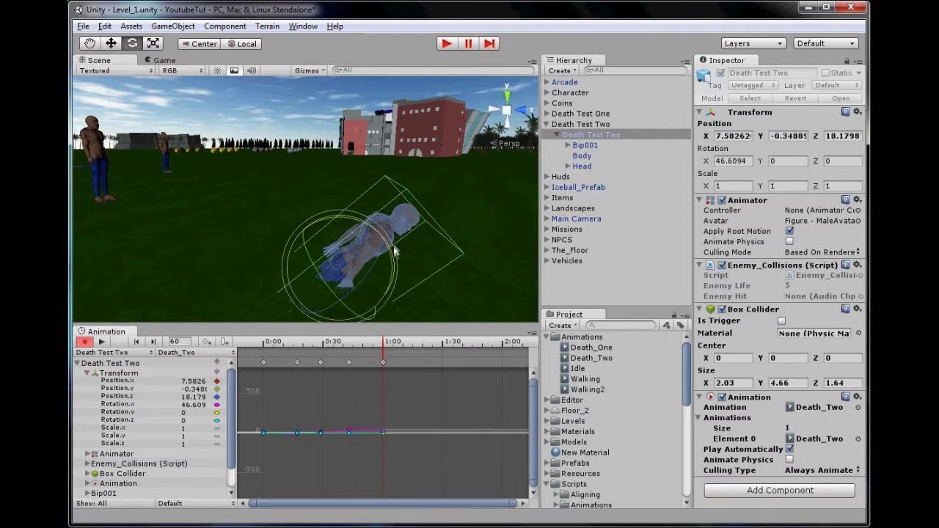
drag(394, 251, 434, 303)
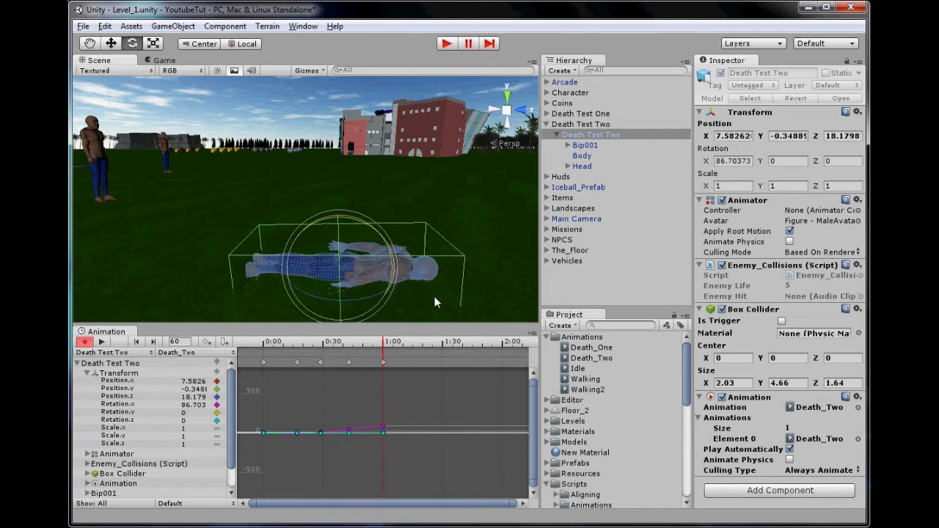
click(263, 342)
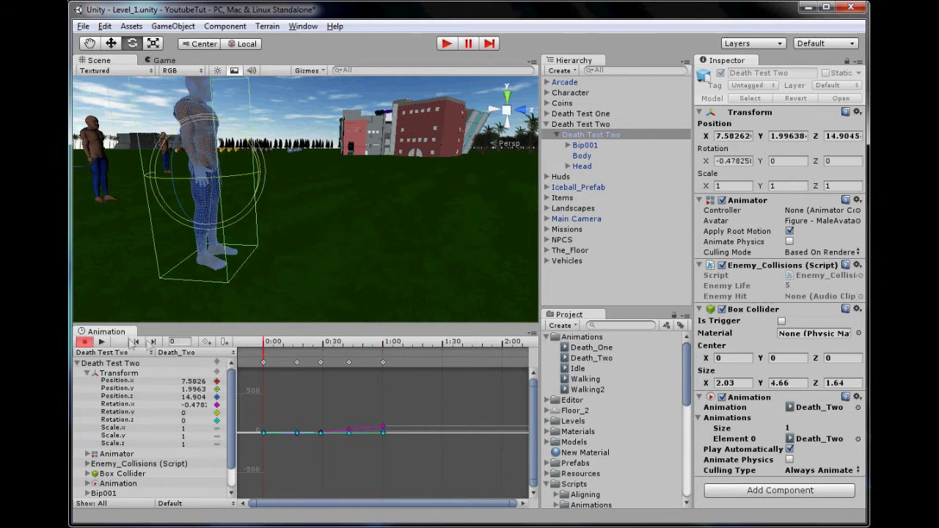
- Preview the clip and expand the Bip001 skeleton through Pelvis and Spine down to the calves of both thighs
click(107, 343)
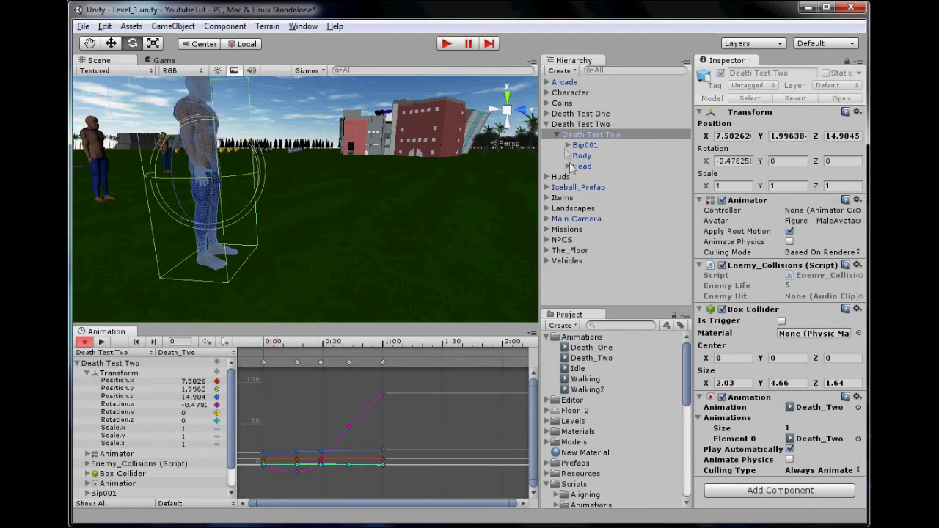
click(568, 146)
click(577, 167)
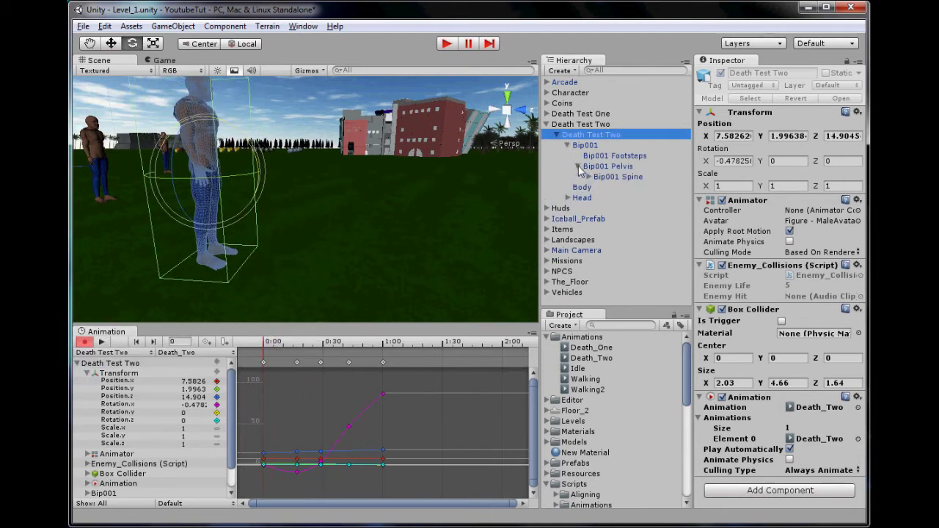
click(588, 177)
click(599, 187)
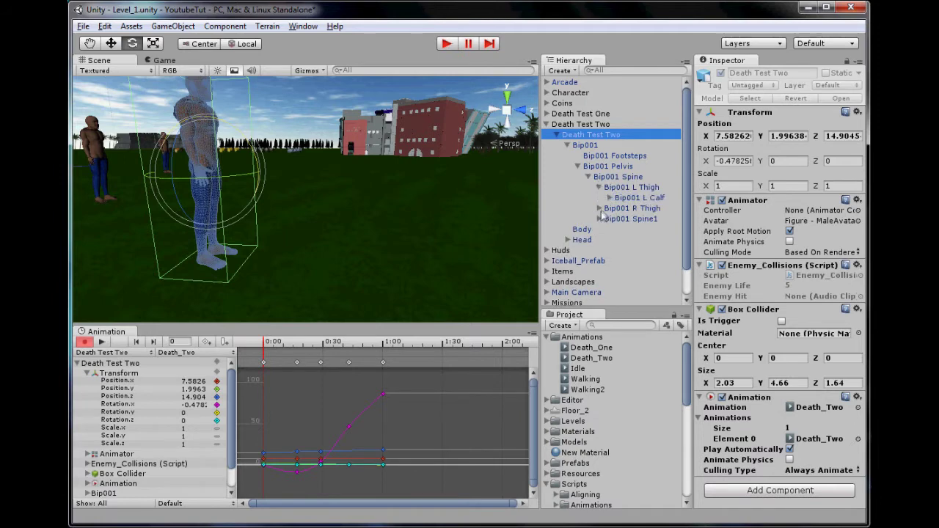
click(599, 208)
- Record Z-rotation keyframes for Bip001 L Calf of about 5.9 at frame 0 and 104.2 at frame 30
click(636, 197)
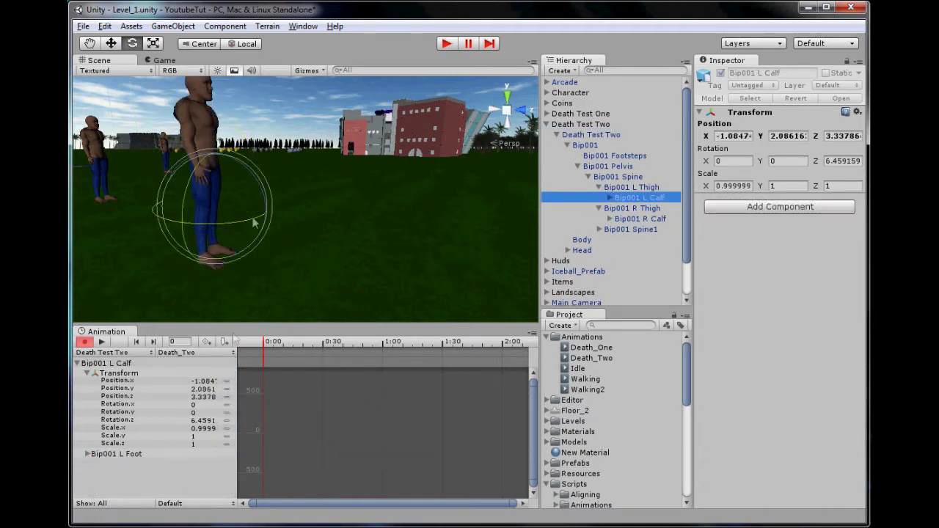
drag(249, 174, 251, 174)
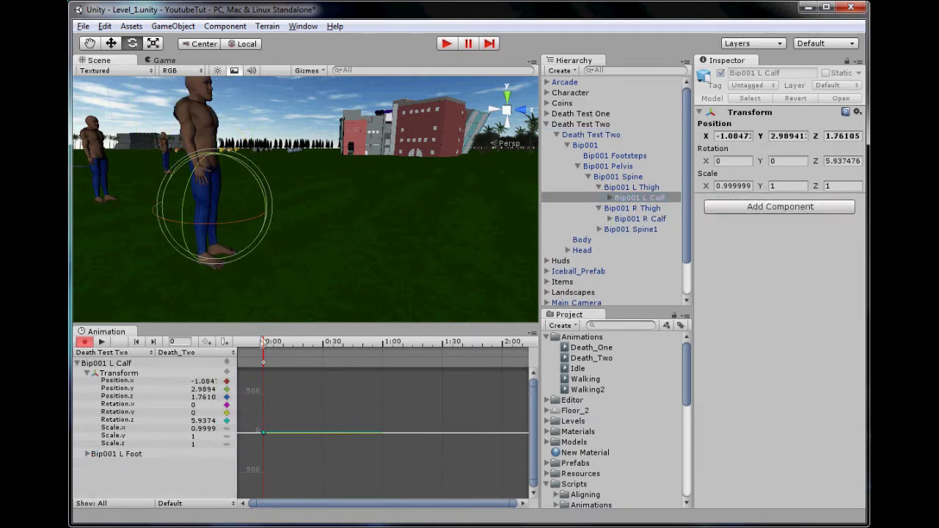
drag(263, 343, 324, 348)
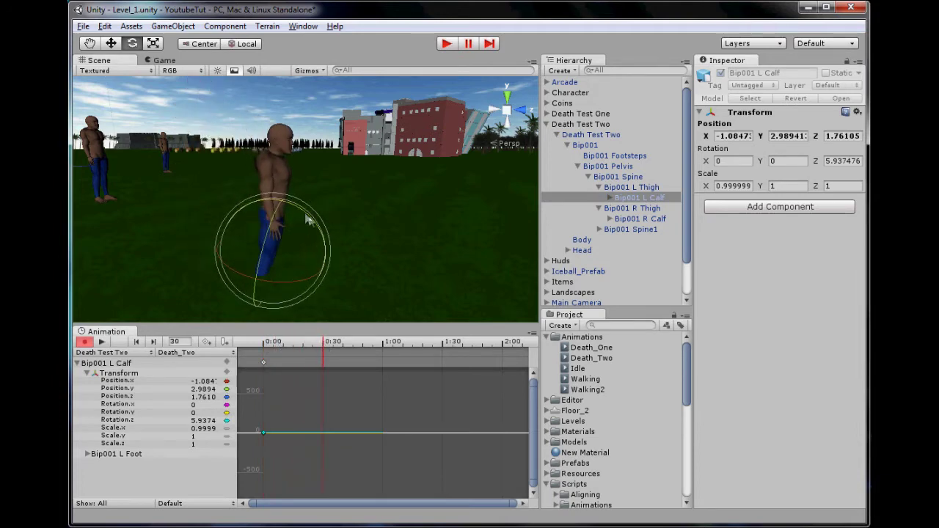
drag(308, 220, 86, 227)
key(Left)
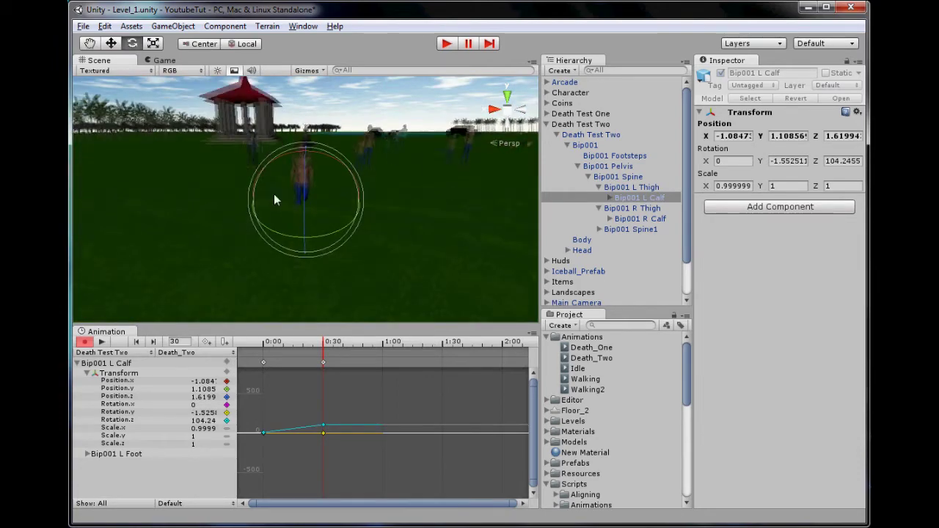
- Straighten Bip001 L Calf at frame 60 with a Z-rotation keyframe of about 26.9
scroll(339, 213, up, 12)
alt+drag(346, 226, 102, 226)
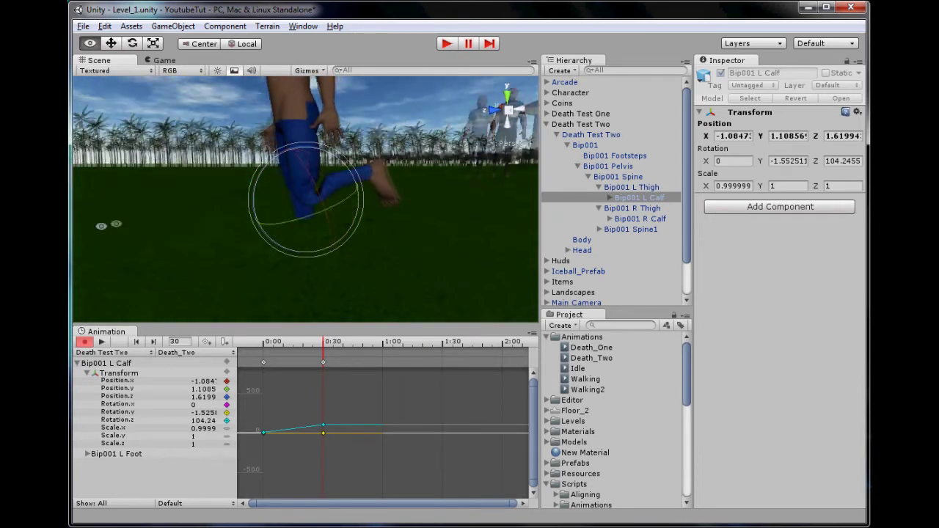
alt+drag(308, 220, 380, 172)
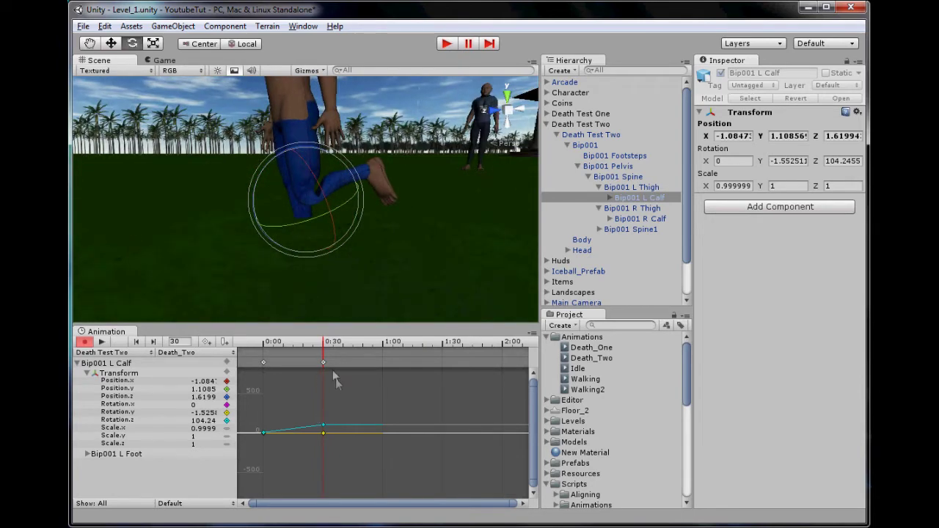
drag(331, 349, 382, 346)
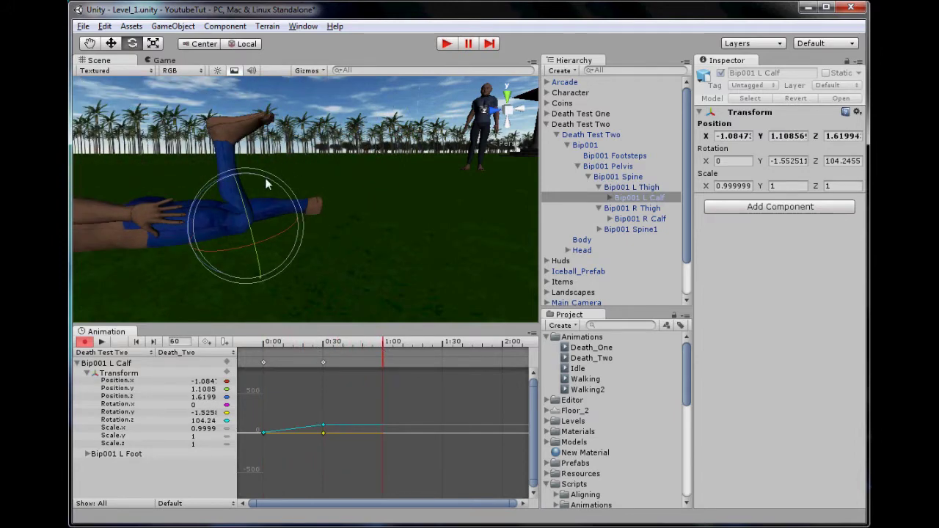
drag(264, 177, 374, 226)
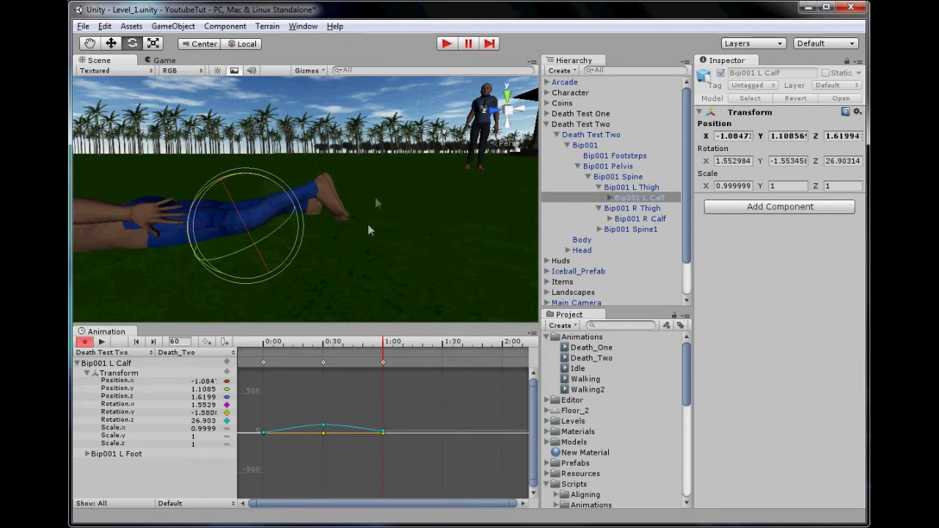
- Record Z-rotation keyframes for Bip001 R Calf of about 5.9 at frame 0, 108.8 at frame 30 and 26 at frame 60
click(635, 219)
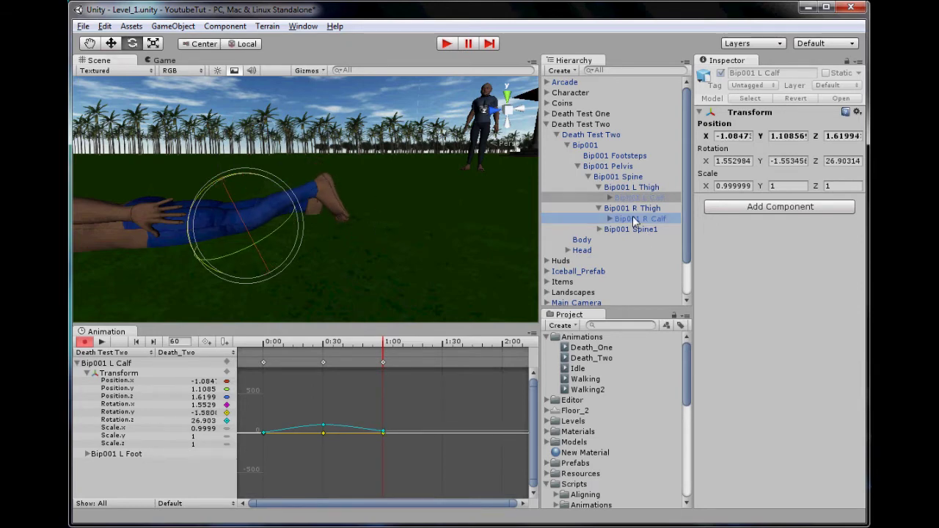
click(136, 341)
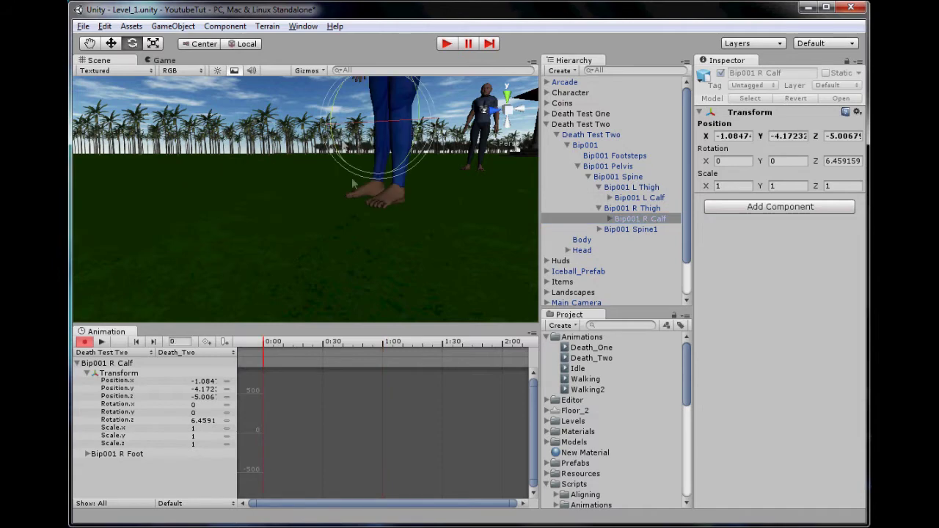
alt+drag(348, 240, 843, 266)
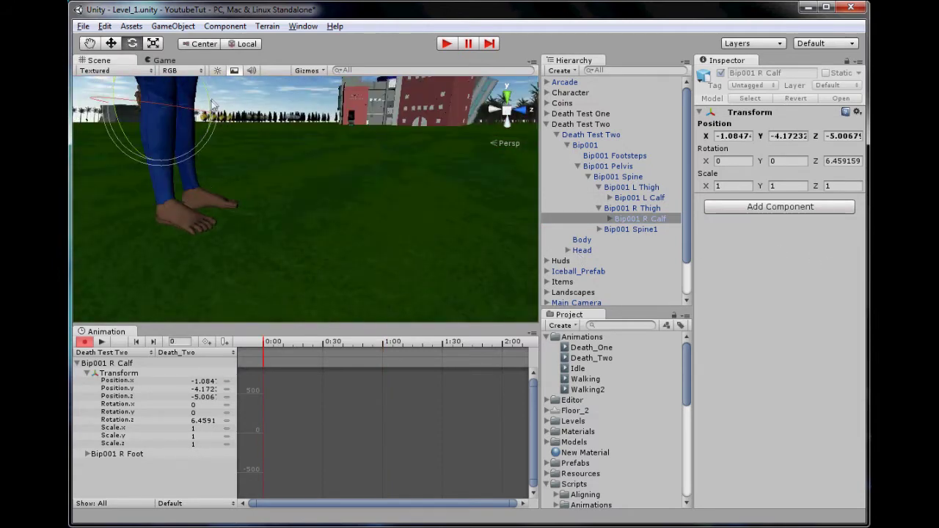
drag(211, 104, 228, 125)
click(324, 341)
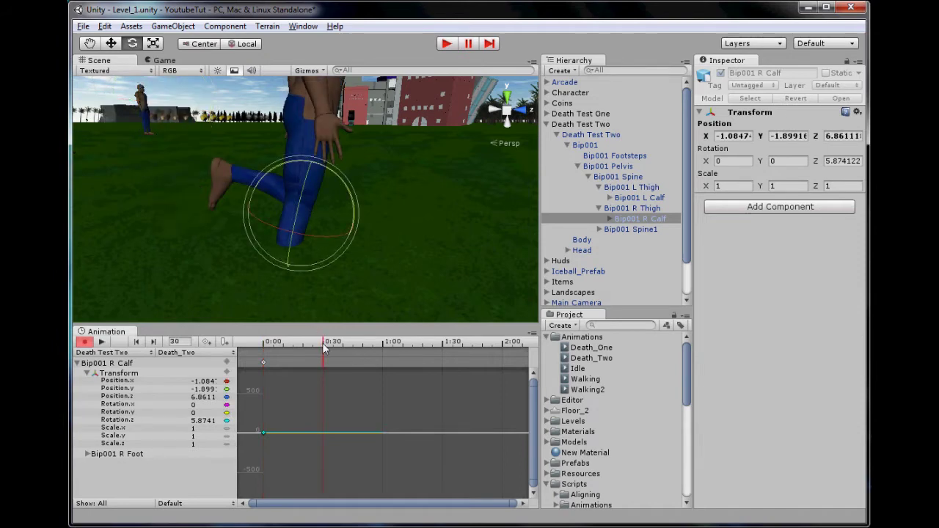
drag(352, 171, 510, 274)
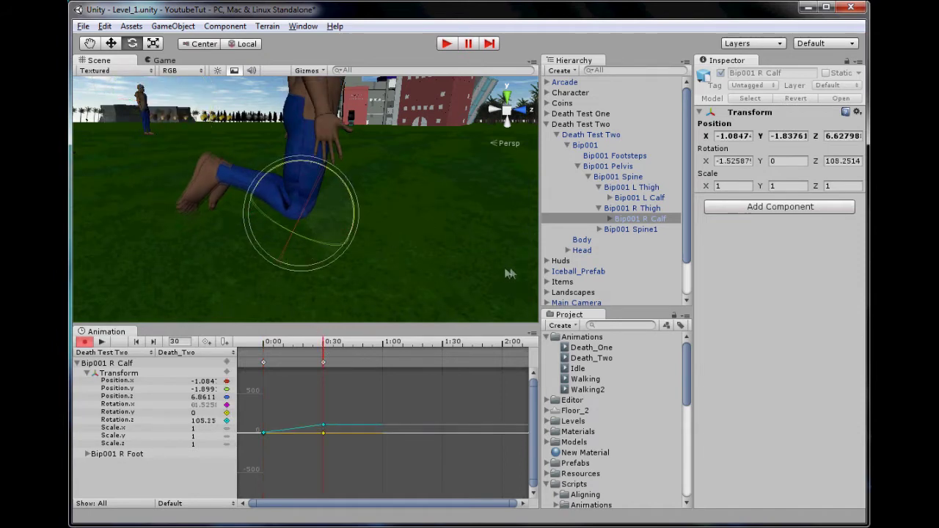
click(383, 345)
drag(414, 210, 237, 196)
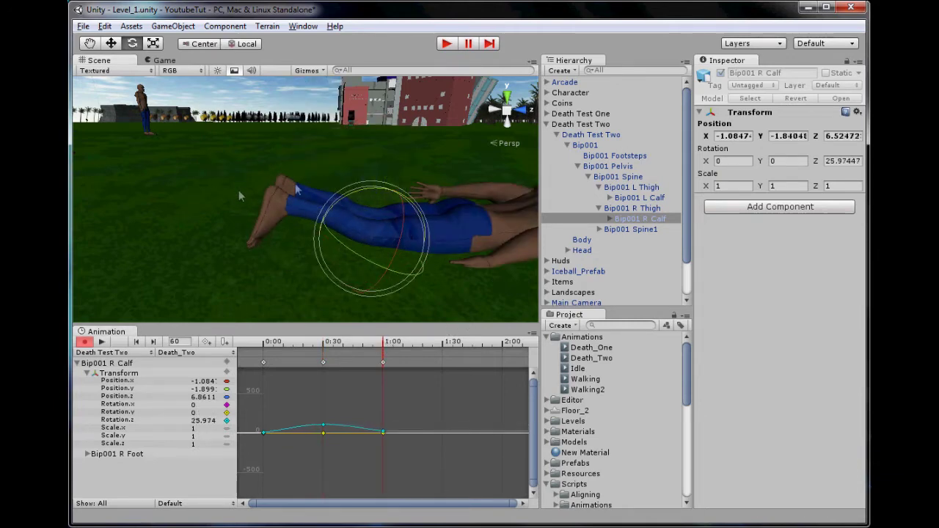
- Play back the clip from frame 0 and scrub to frame 30 to check the bending legs against the ground
middle_drag(440, 203, 357, 217)
mouse_move(421, 222)
alt+mouse_down()
mouse_move(461, 242)
mouse_move(428, 213)
mouse_move(423, 223)
alt+mouse_up()
scroll(423, 223, down, 5)
drag(282, 345, 187, 339)
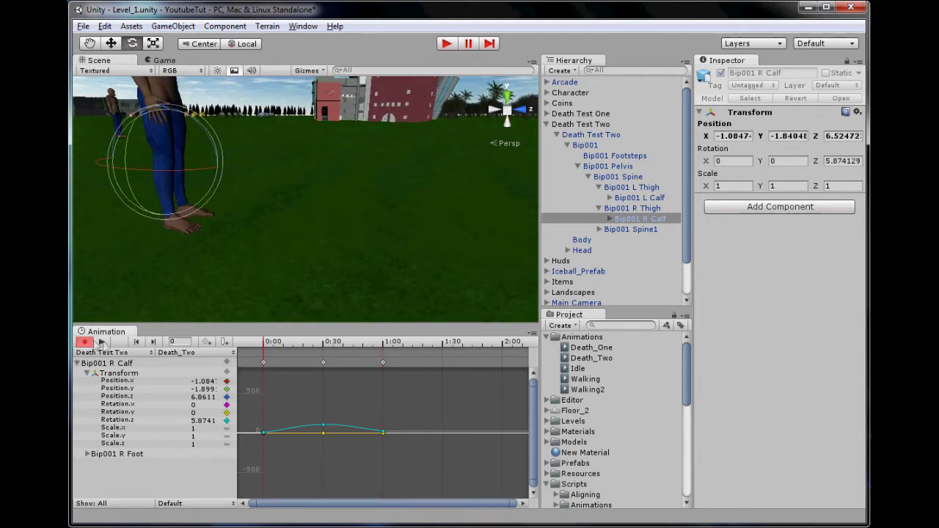
click(102, 342)
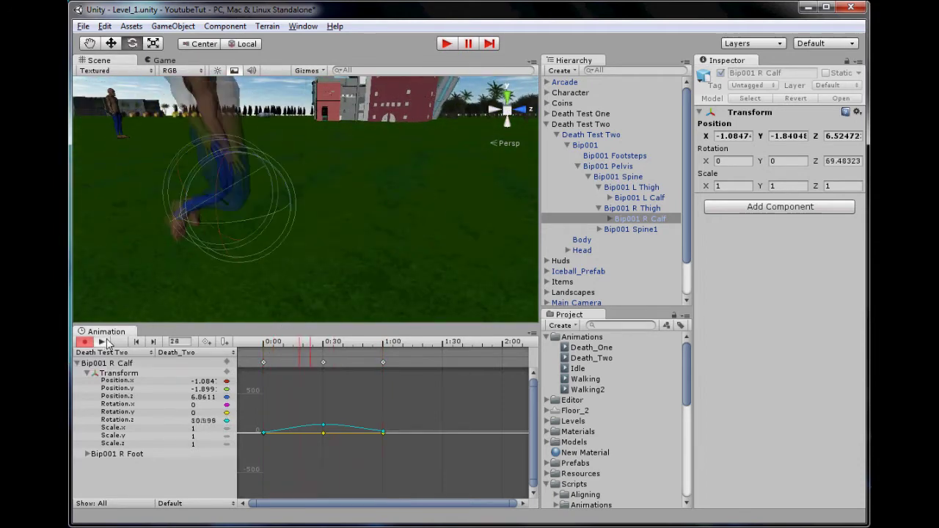
click(104, 342)
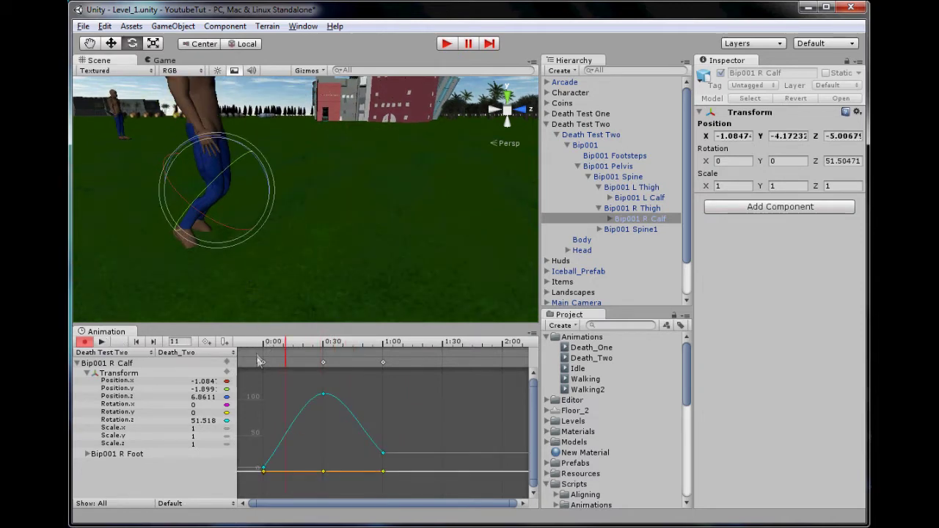
drag(277, 343, 327, 346)
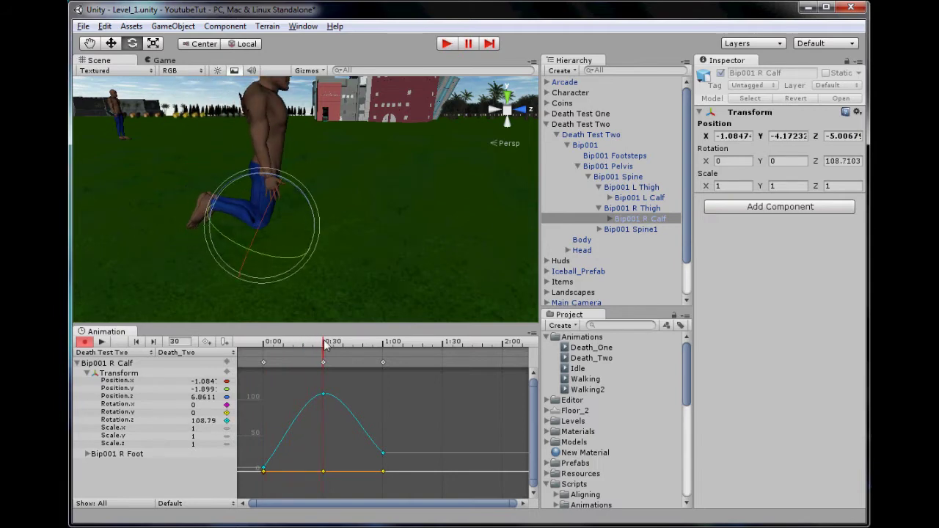
- Reselect the nested Death Test Two model and lower it to Y about 0.43 at the frame 29 keyframe
click(585, 124)
click(590, 135)
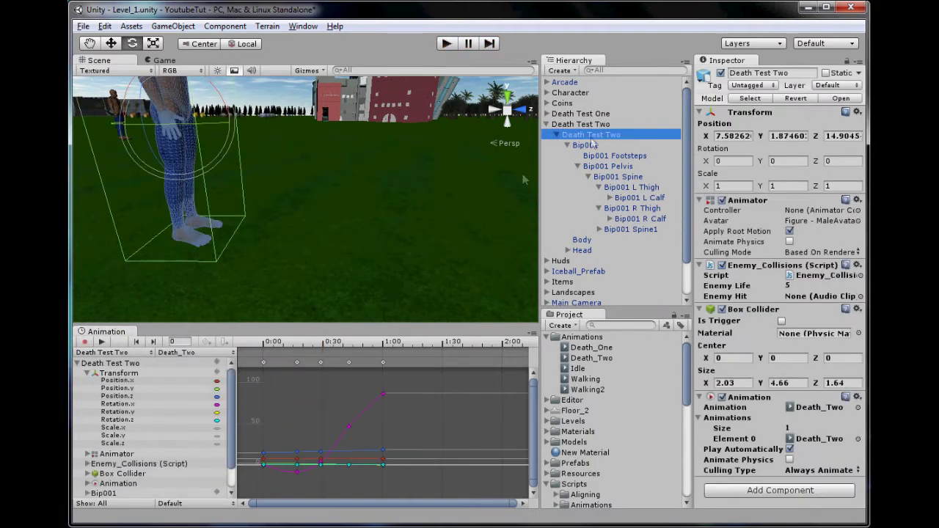
click(322, 362)
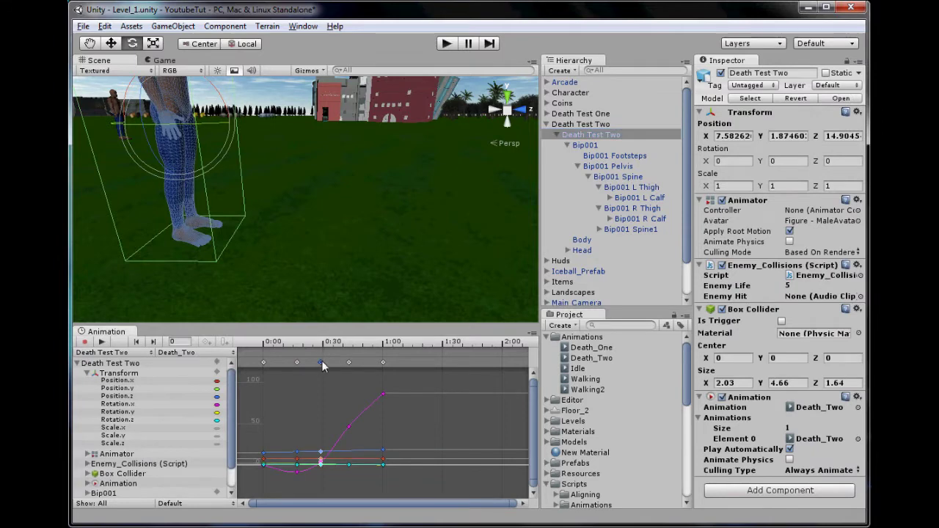
click(323, 343)
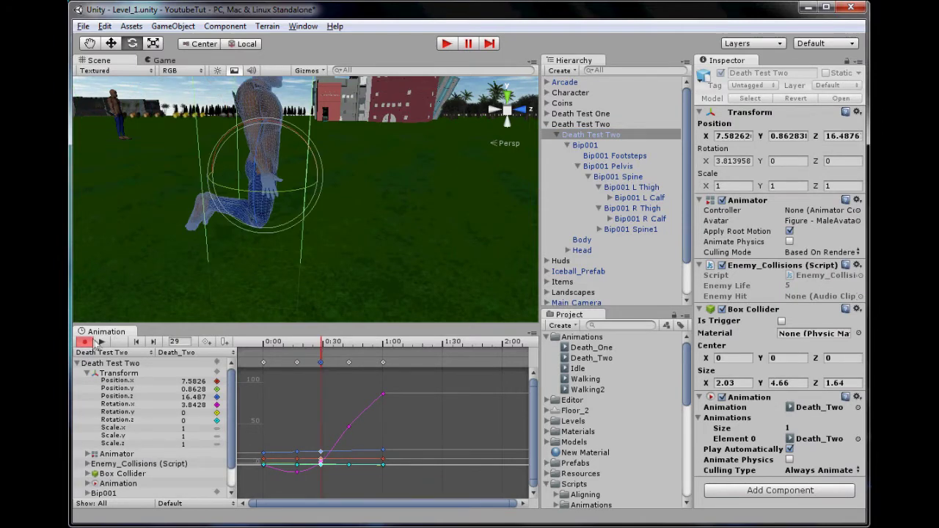
click(111, 44)
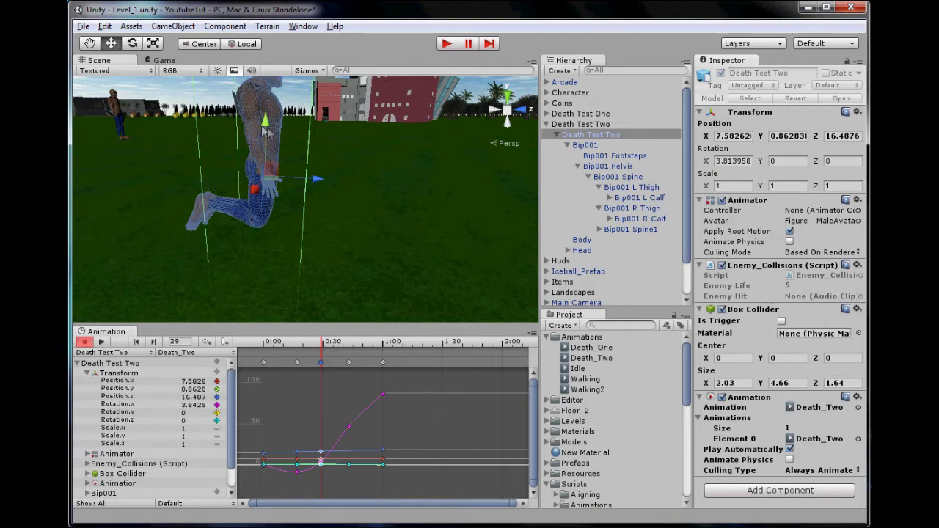
drag(268, 131, 282, 155)
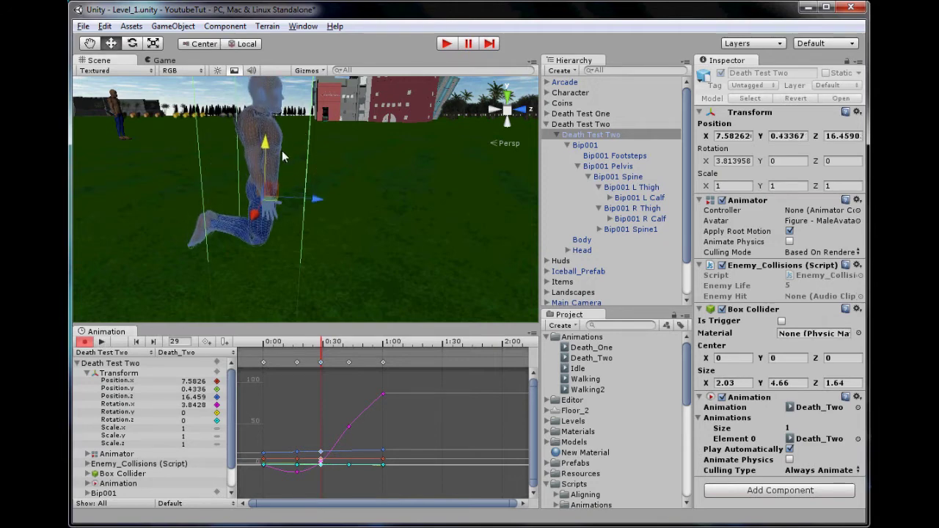
- Switch the transform handles to Global and raise the model to Y about 0.22 at frame 43
drag(320, 342, 350, 367)
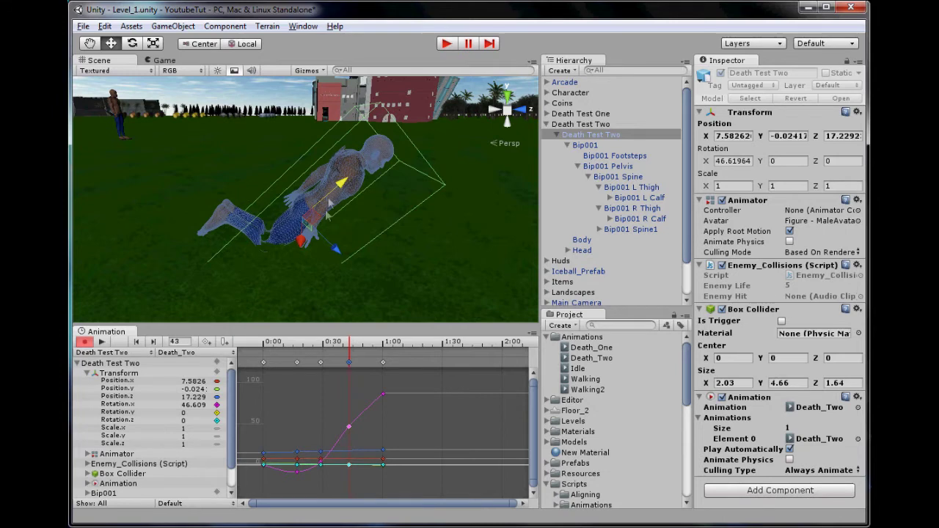
click(242, 44)
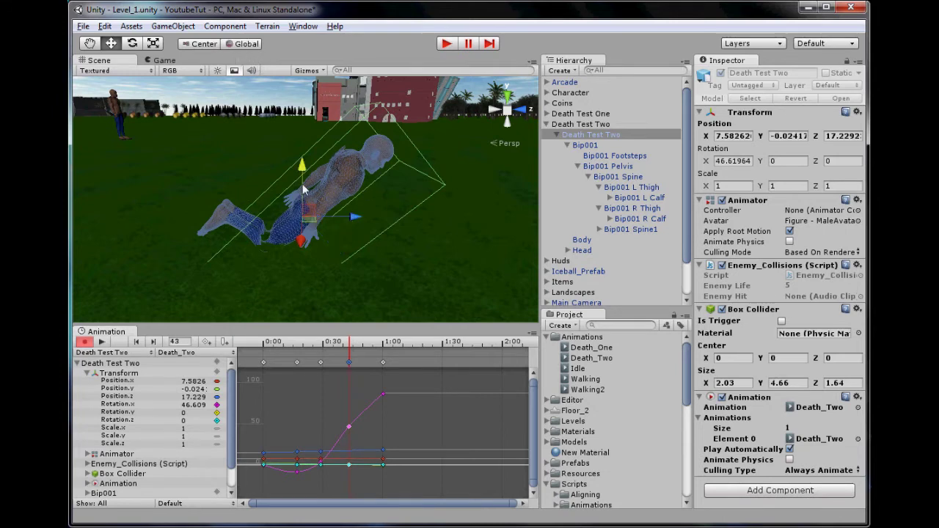
drag(305, 189, 308, 180)
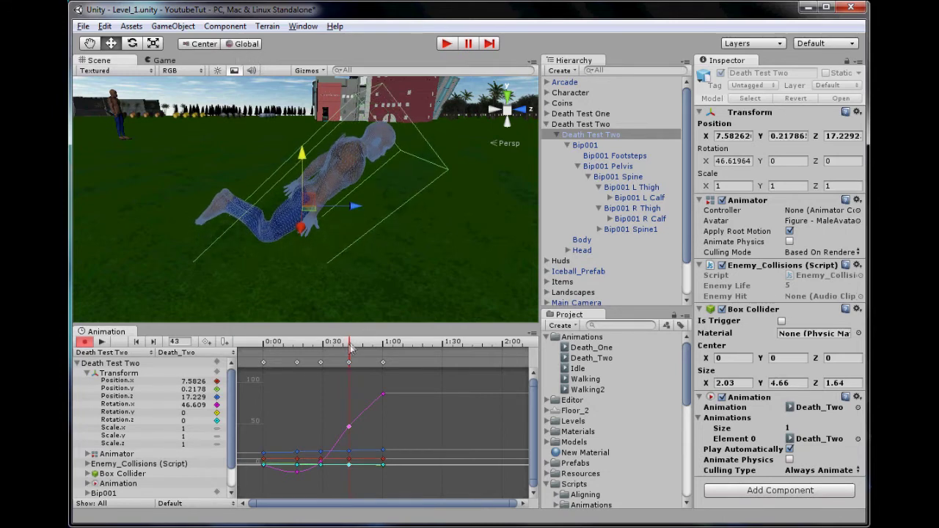
- Review the revised fall by scrubbing and playing the clip from another angle, and collapse the Bip001 skeleton
drag(351, 349, 386, 352)
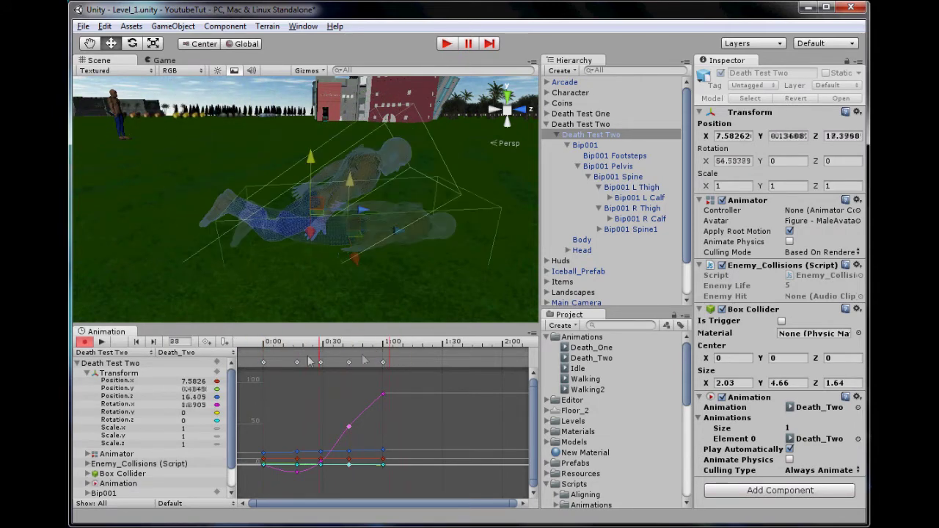
drag(308, 357, 253, 352)
scroll(385, 225, down, 4)
middle_drag(391, 224, 414, 274)
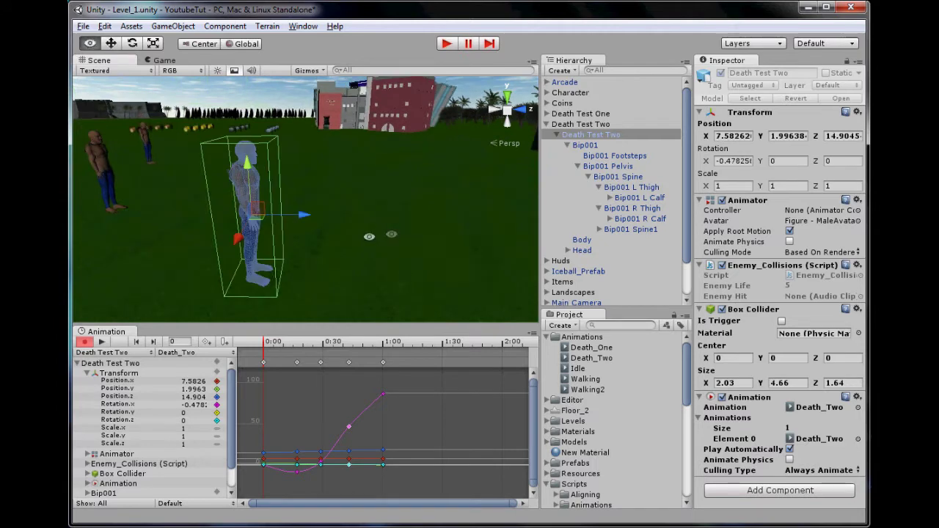
alt+drag(369, 236, 322, 233)
click(101, 341)
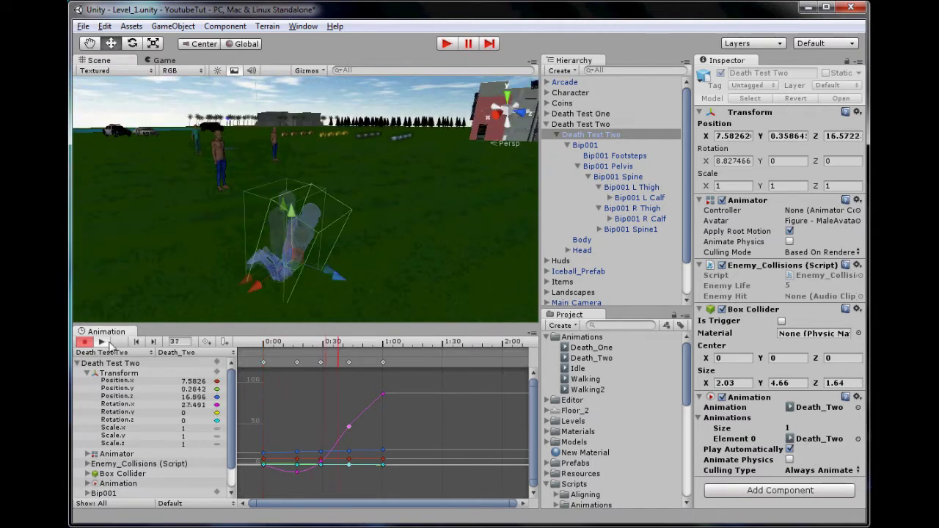
click(102, 342)
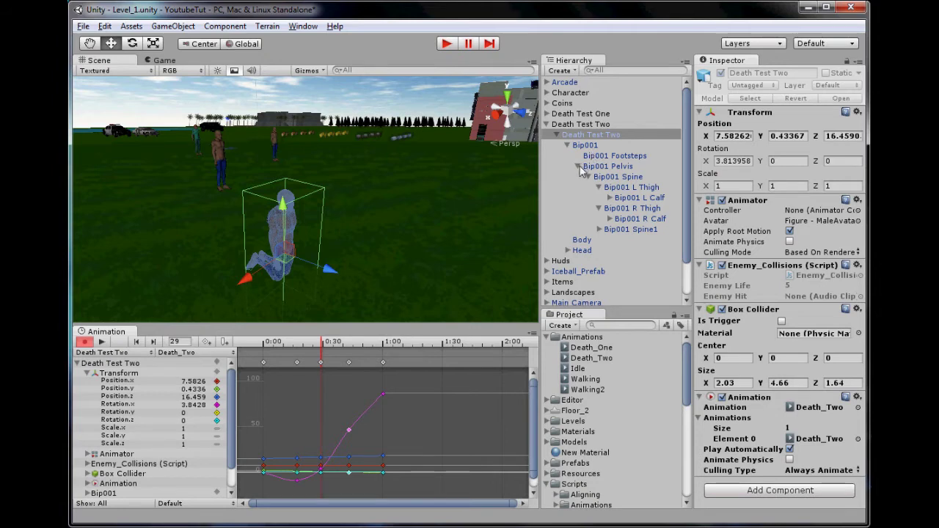
click(579, 167)
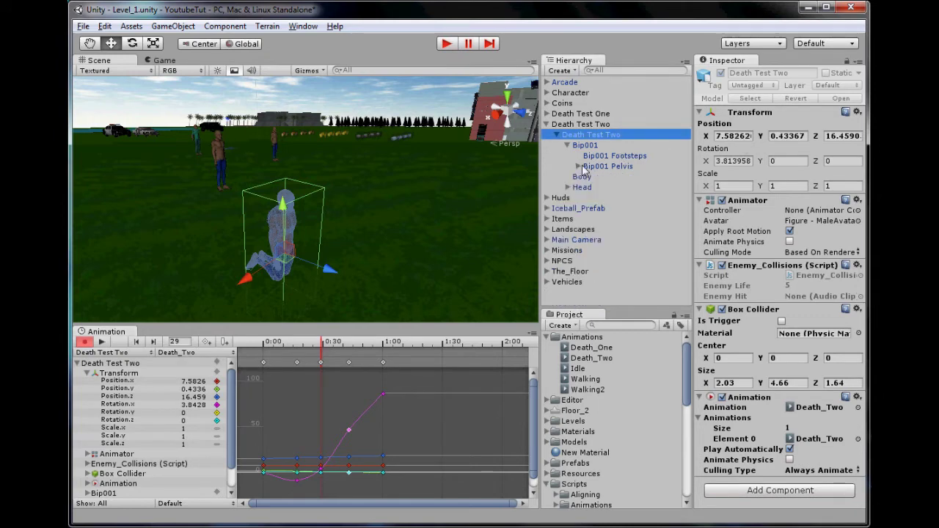
click(567, 145)
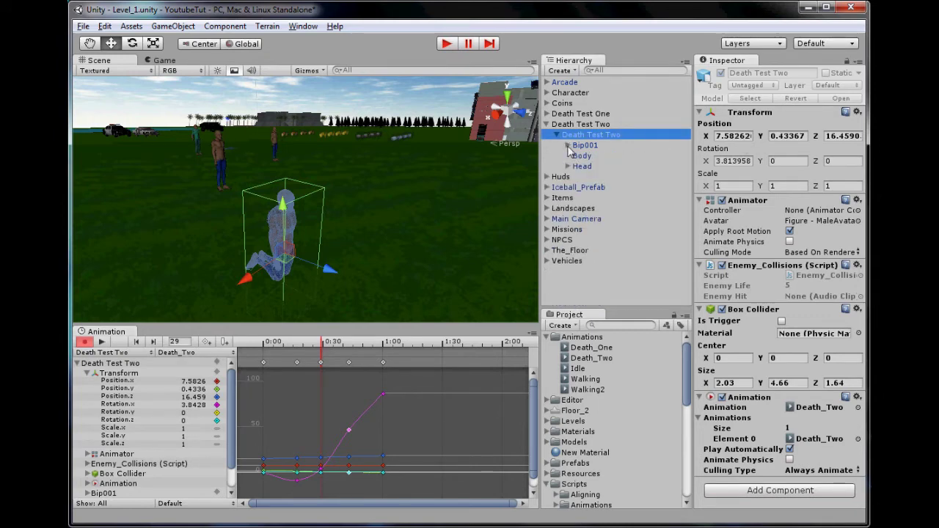
- Expand the Bip001 skeleton through the pelvis, spine and neck bones and select the left clavicle
click(566, 145)
click(577, 165)
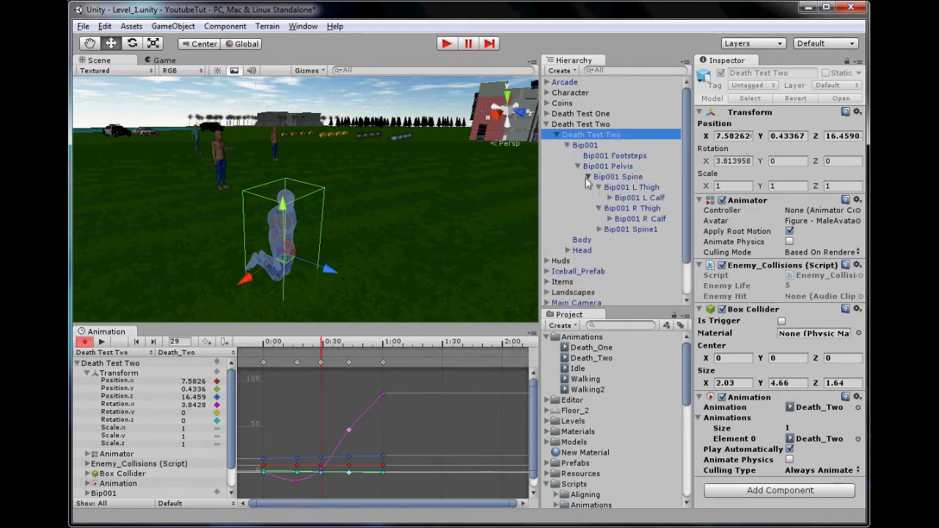
click(599, 209)
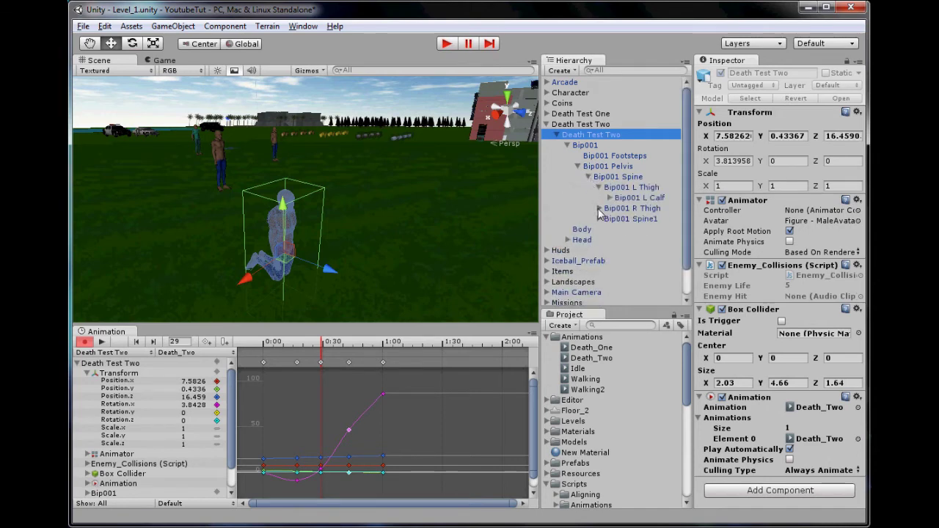
click(599, 187)
click(600, 209)
click(609, 219)
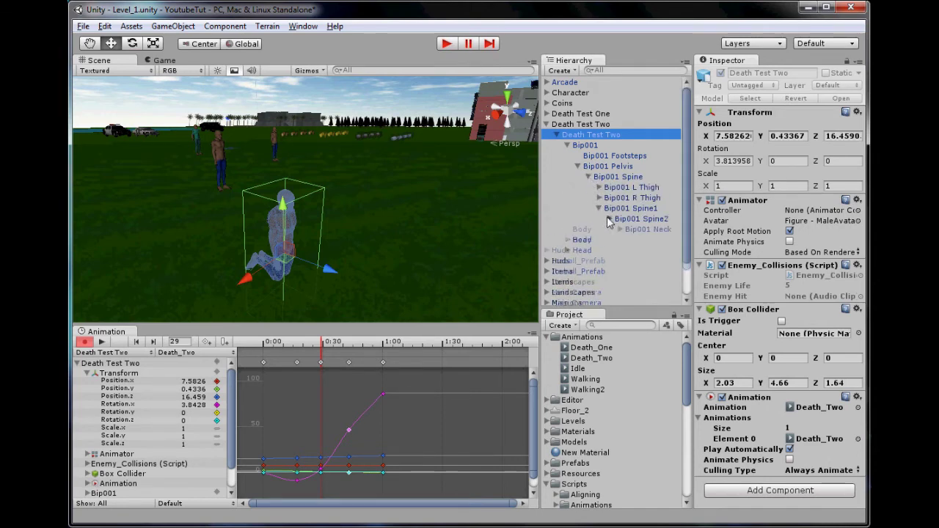
click(620, 229)
click(630, 240)
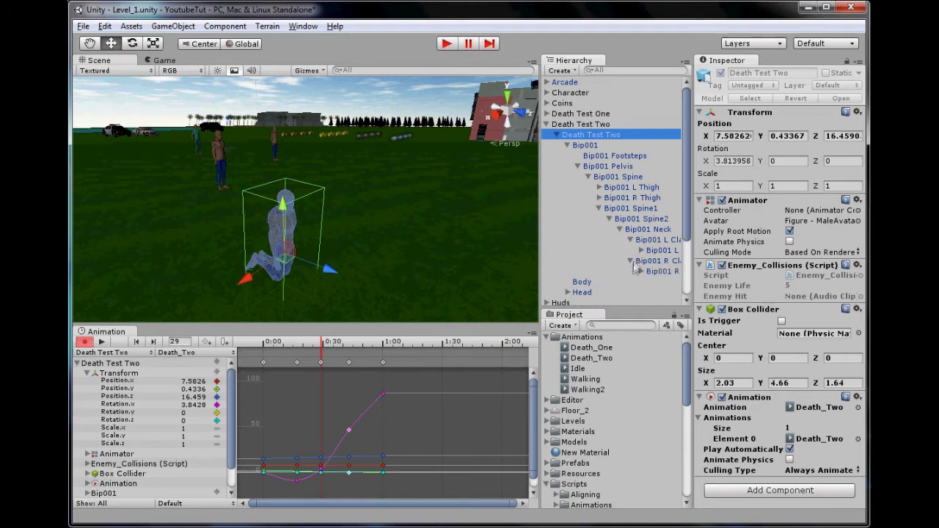
click(649, 241)
middle_drag(358, 223, 327, 212)
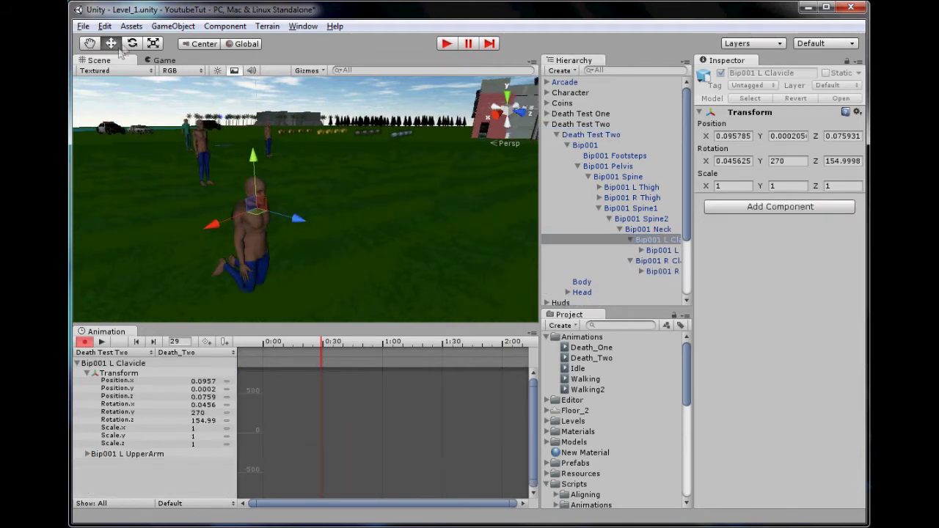
- Try rotating the right clavicle bone at frame 29 with the Rotate tool, and undo the rotation
click(127, 47)
click(651, 260)
key(f)
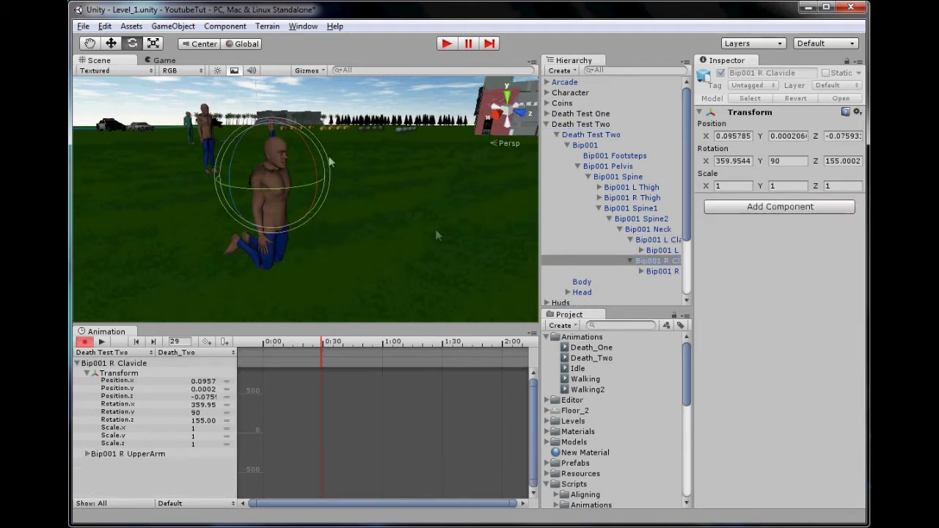
drag(308, 146, 366, 209)
key(ctrl+z)
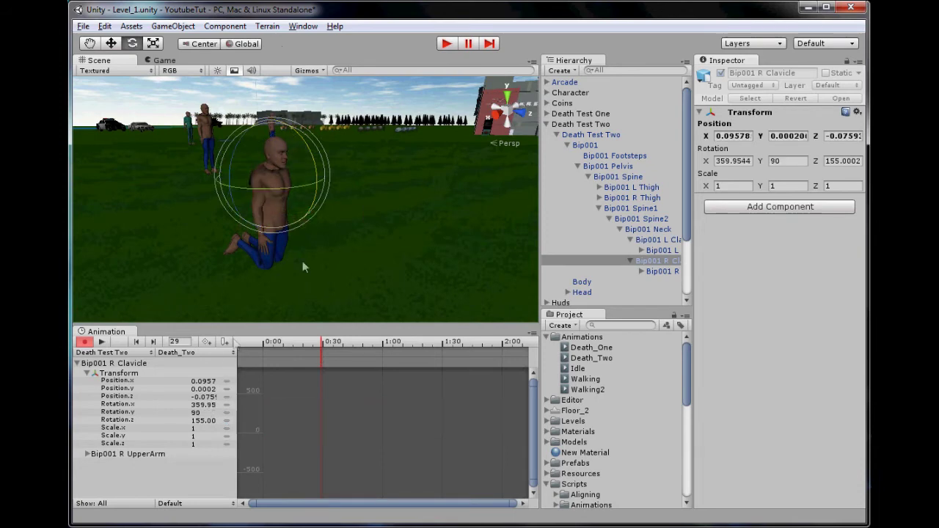
- Key the right clavicle's pose at frame 0 and rotate it to about -30 on X at frame 30
drag(281, 346, 241, 345)
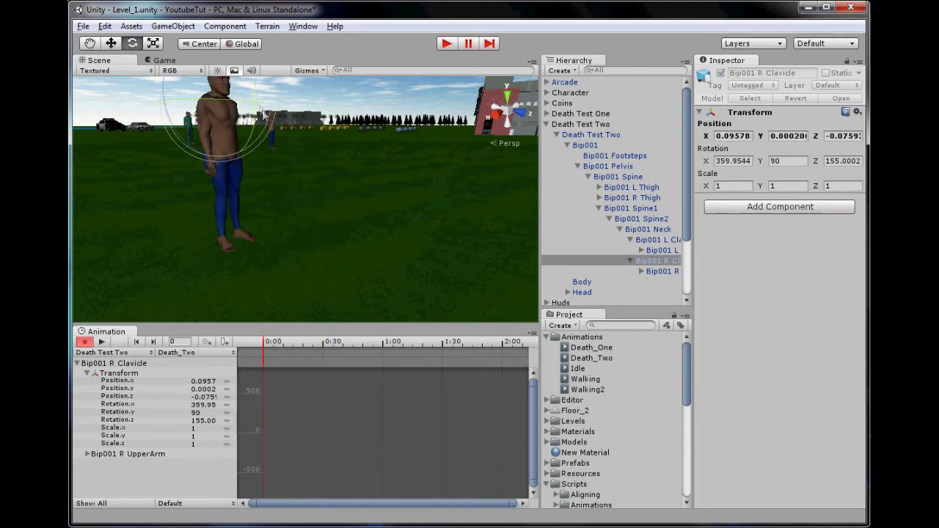
drag(256, 102, 258, 104)
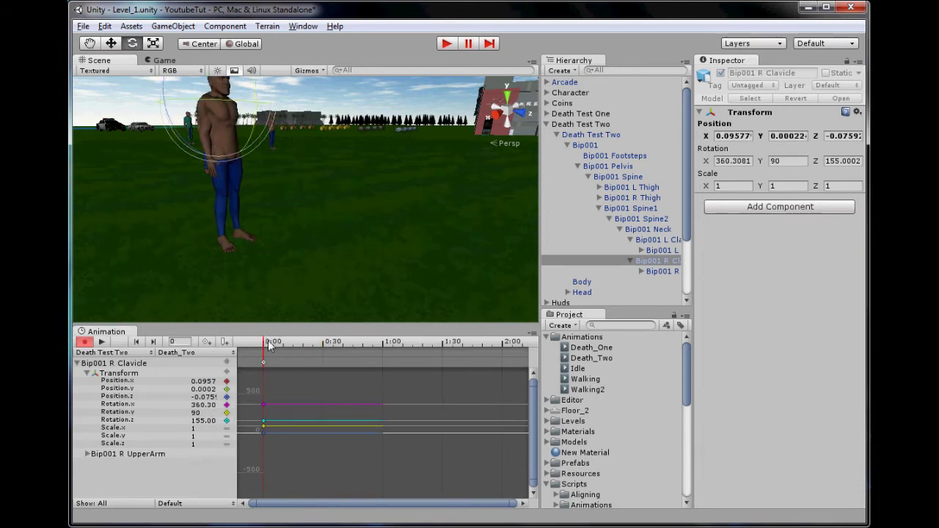
drag(269, 345, 327, 351)
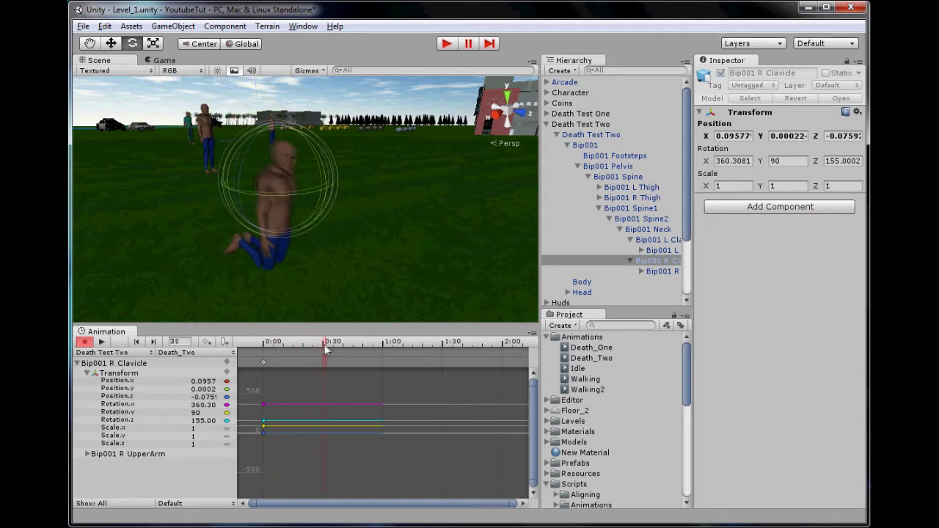
drag(315, 157, 309, 176)
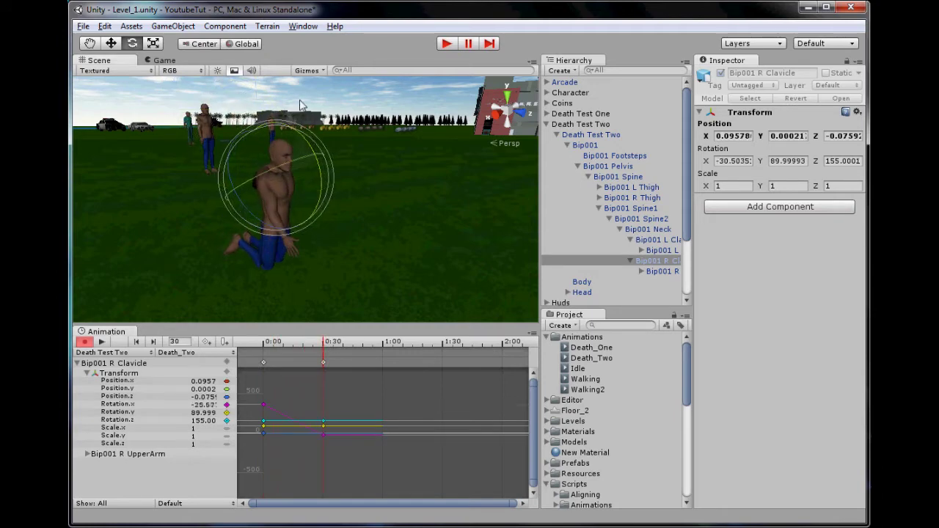
- Try adjusting the right clavicle's rotation around frame 14, and undo back to its frame 0 key
click(292, 344)
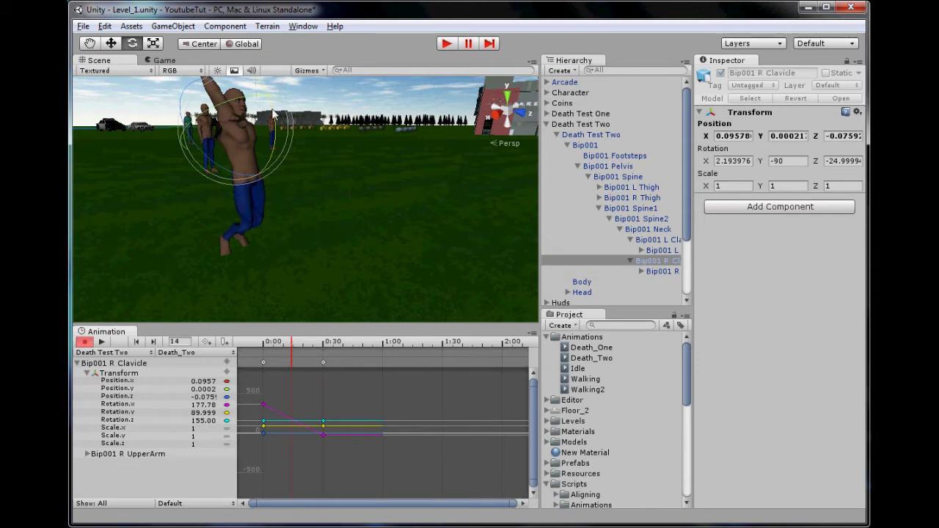
drag(272, 110, 382, 523)
mouse_move(283, 344)
mouse_down()
mouse_move(261, 345)
mouse_move(296, 348)
mouse_up()
key(ctrl+z)
key(ctrl+z)
key(ctrl+z)
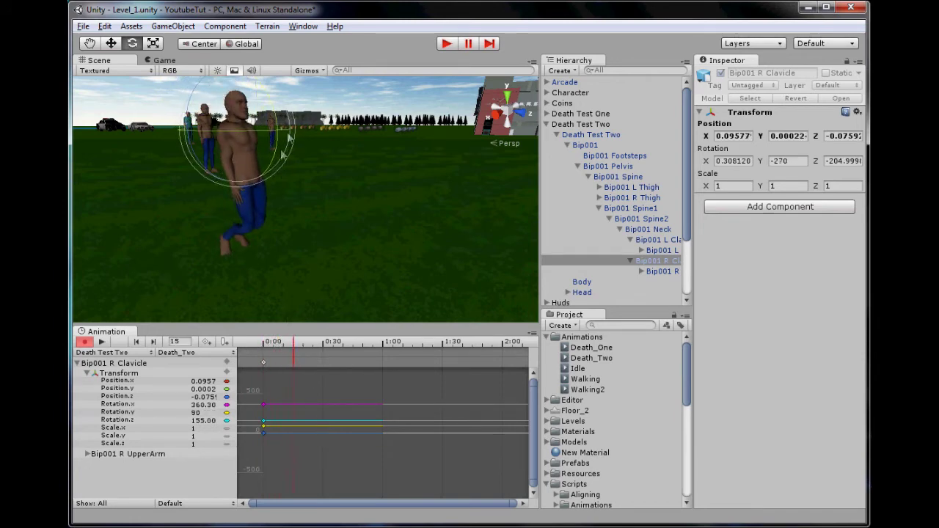
- Try rotating the right clavicle at frame 15, first with Global and again with Local handles, and undo both attempts
drag(276, 111, 273, 49)
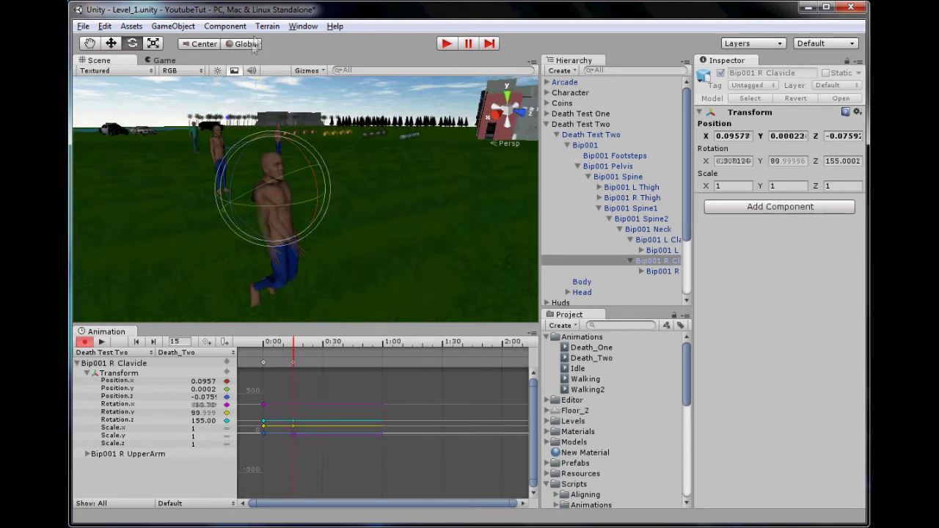
click(244, 44)
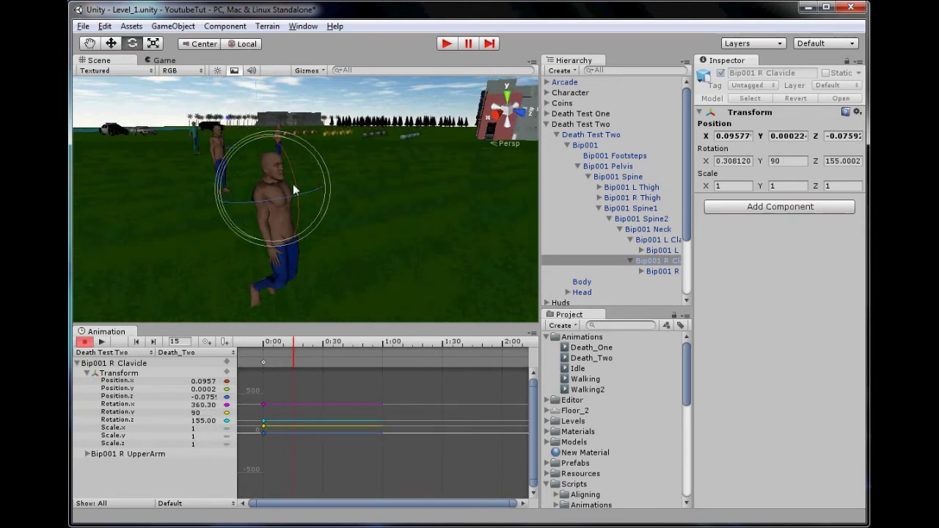
drag(296, 185, 284, 30)
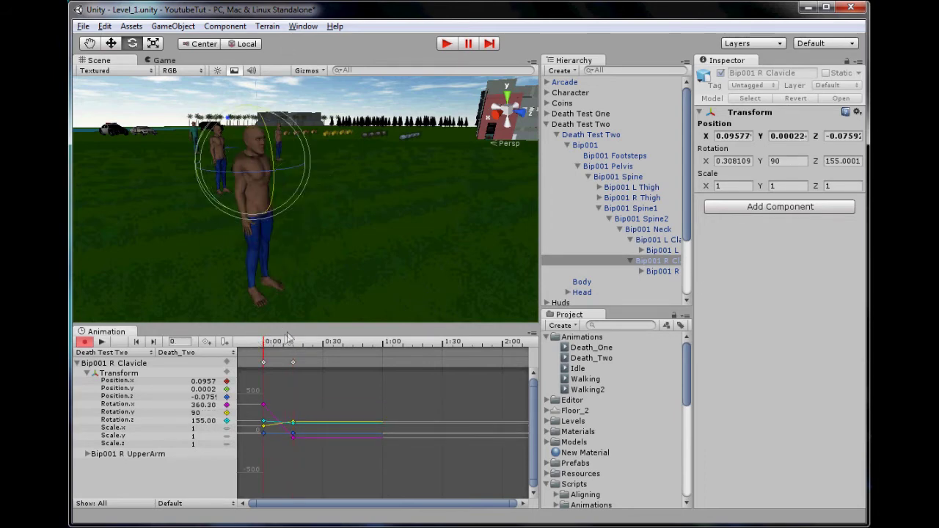
key(ctrl+z)
- Retry the right clavicle's rotation at frame 15 using Local handles, and undo all keys on that bone
drag(270, 341, 294, 346)
drag(297, 179, 450, 371)
key(ctrl+z)
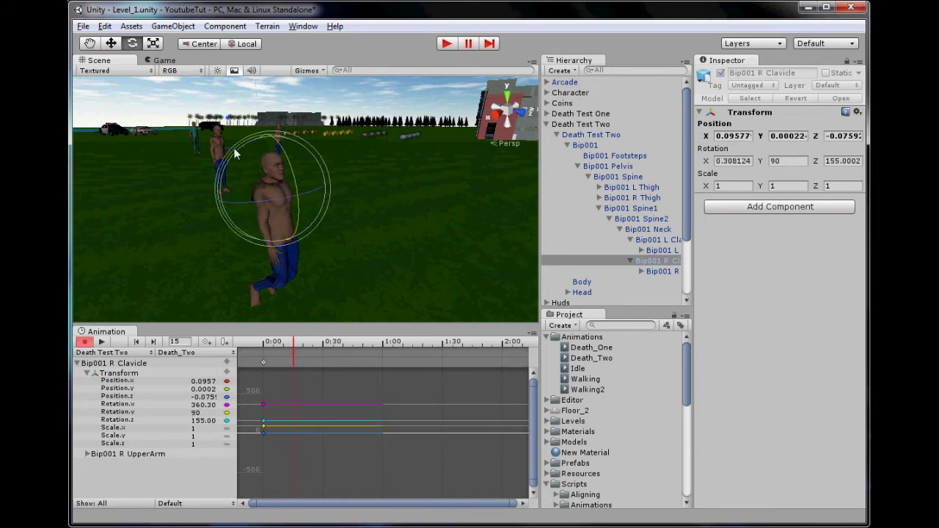
drag(234, 149, 330, 242)
key(ctrl+z)
key(ctrl+z)
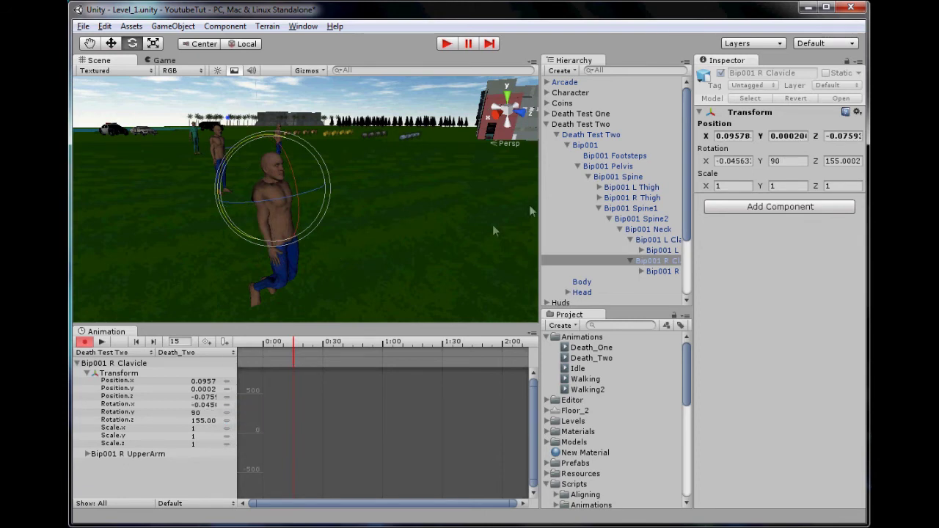
- Play back the death clip, close the Animation window and clear the selection
click(102, 342)
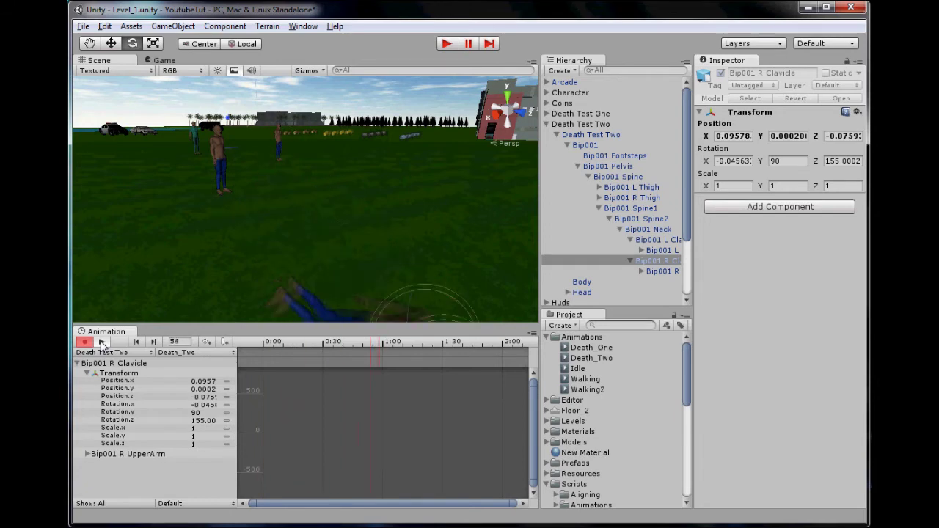
right_click(100, 331)
click(143, 359)
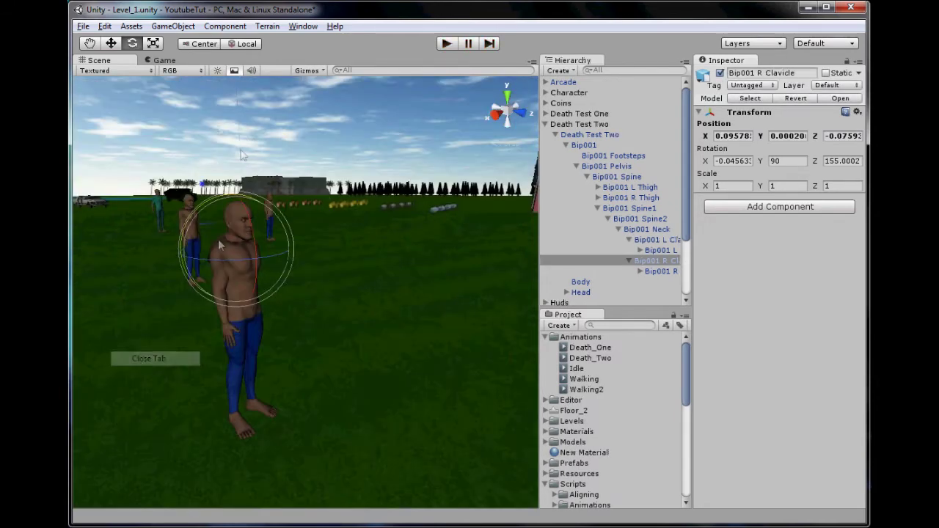
click(371, 127)
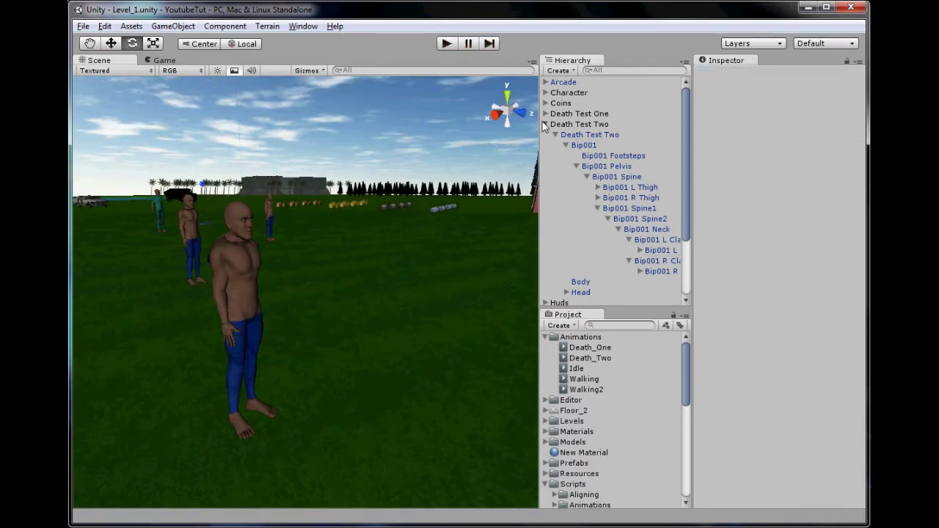
- Select the nested Death Test Two model in the hierarchy and collapse its skeleton
click(544, 125)
click(564, 124)
click(544, 124)
click(579, 134)
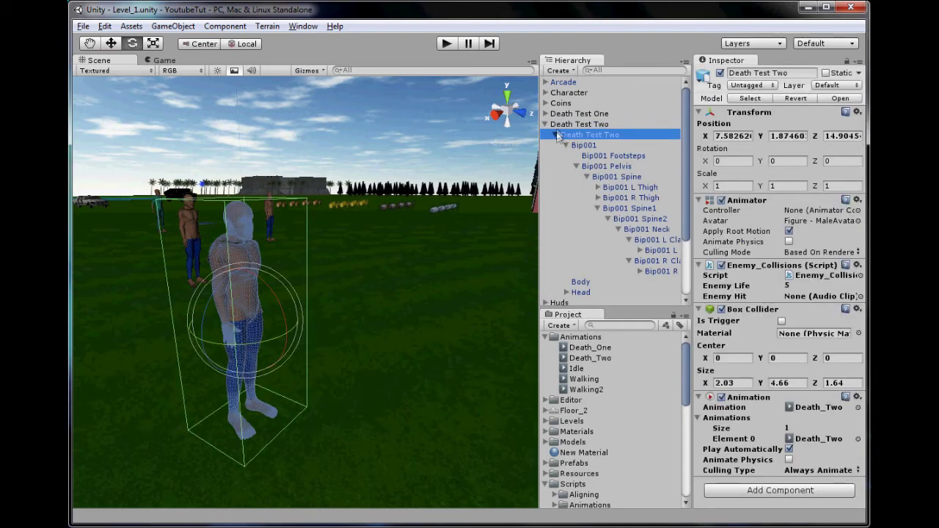
click(555, 134)
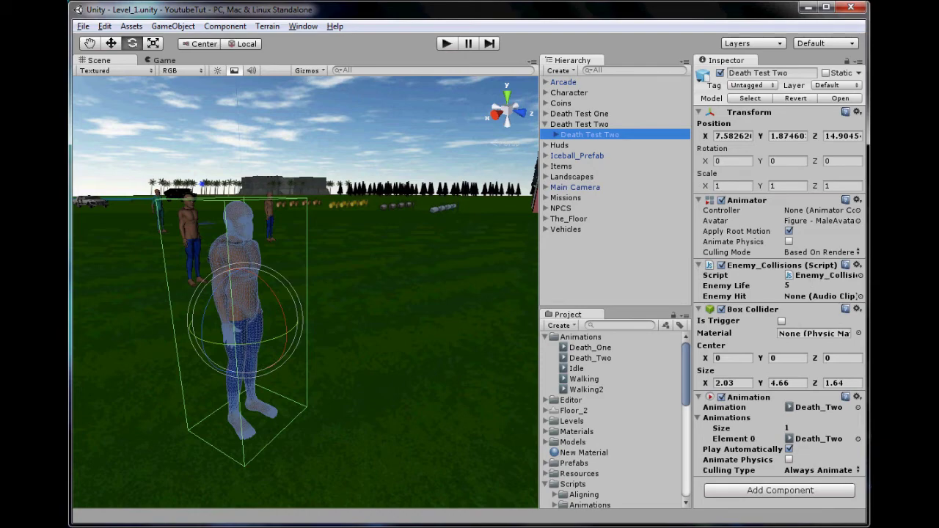
- Switch to Notepad++ and insert if (this.gameObject.animation.Play("Death_One") != null) above the Death_One play call in Enemy_Collisions.js
key(alt+Tab)
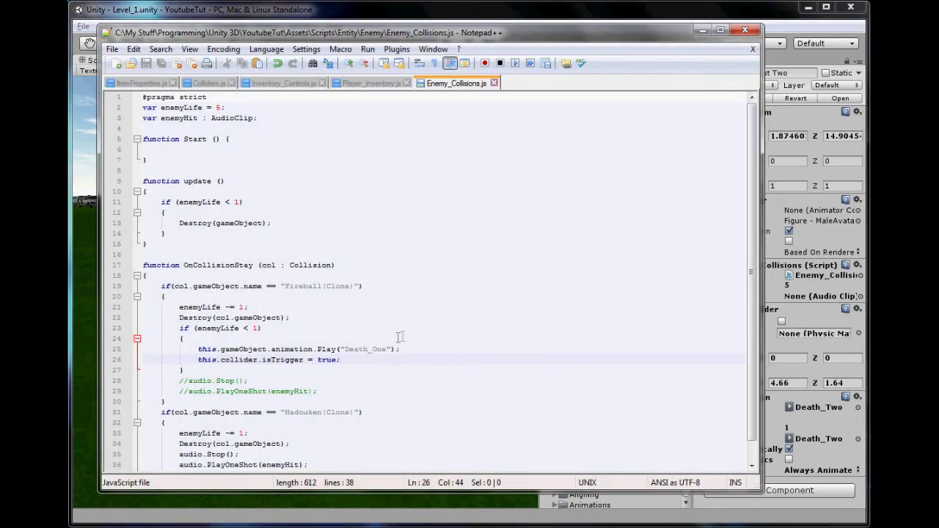
key(Return)
key(Tab)
text(fo)
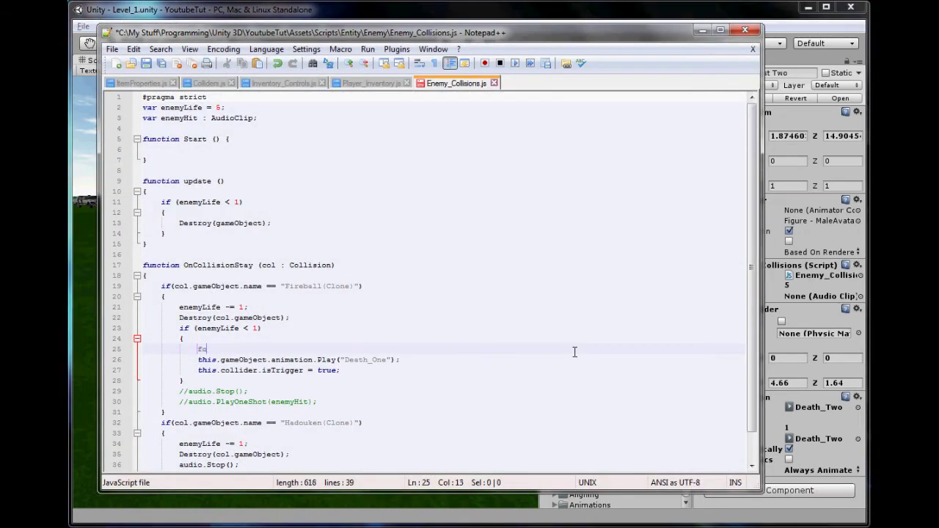
text(if ()
drag(199, 361, 399, 358)
key(ctrl+c)
click(326, 349)
key(ctrl+v)
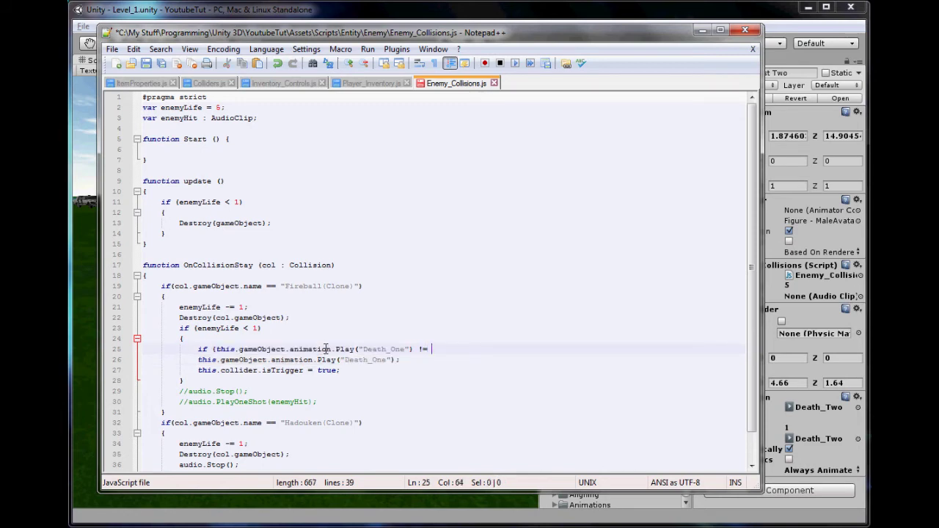
text(l))
- Enclose the indented Death_One play call in braces, save the script and switch back to Unity
key(Return)
text({)
key(Down)
key(Home)
key(Tab)
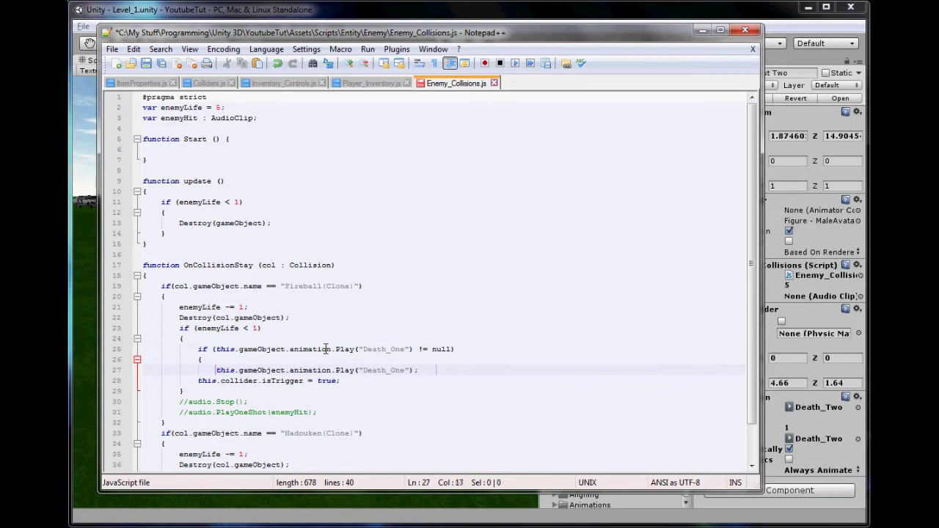
key(End)
key(Return)
text(})
key(ctrl+s)
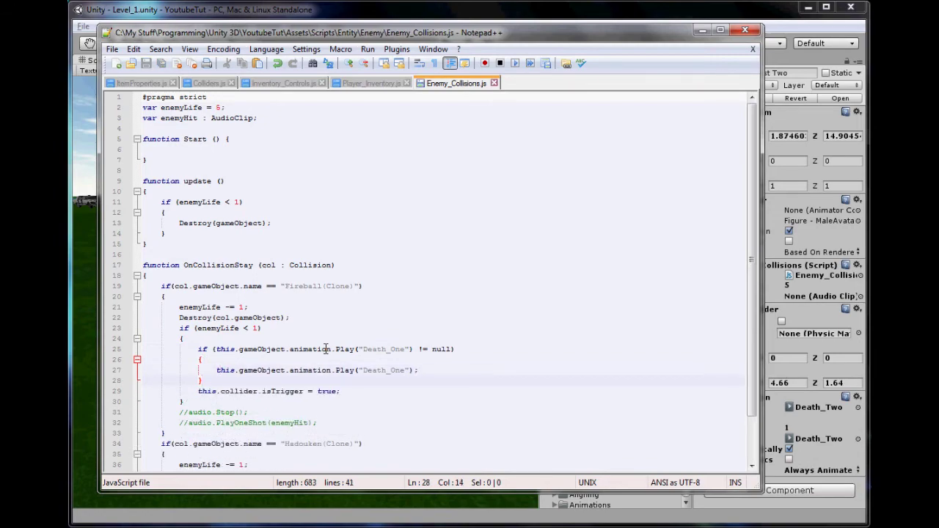
click(81, 159)
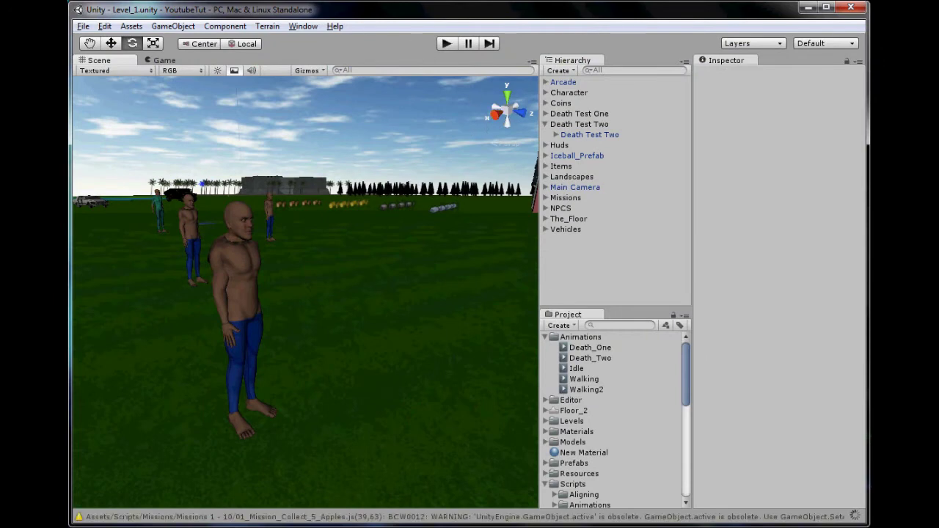
- Return to Notepad++, duplicate the Death_One if block below itself and turn the copy into an else if
key(alt+Tab)
drag(212, 380, 185, 338)
key(ctrl+d)
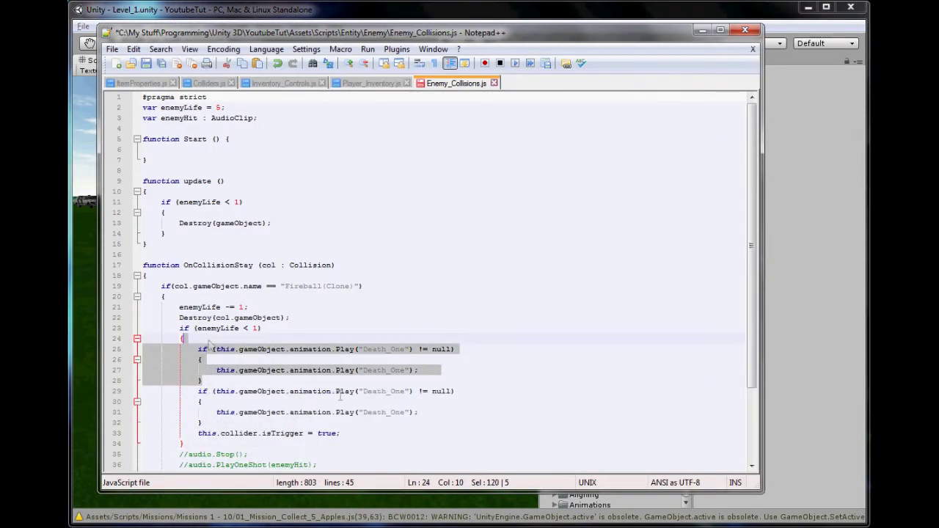
click(198, 391)
text(else)
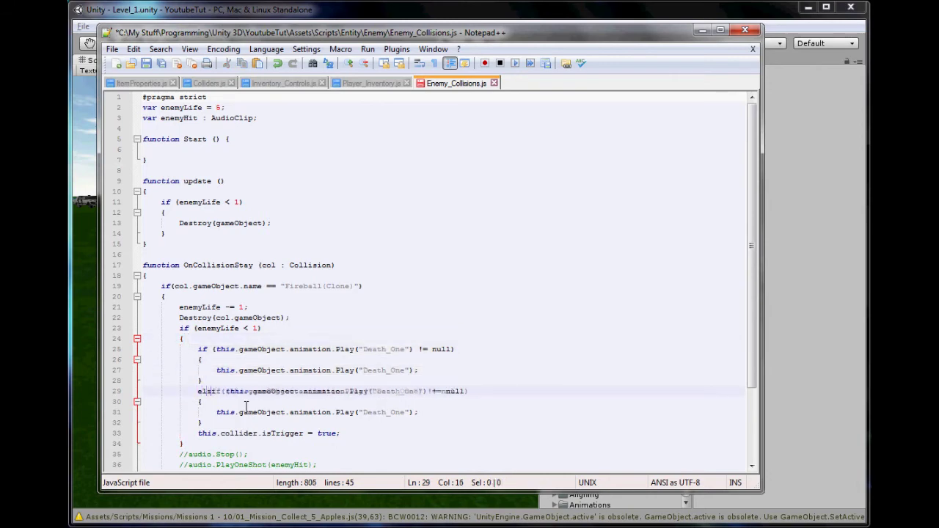
- Change both animation names in the else if block to Death_Two and save the script
drag(429, 392, 392, 413)
text(Two)
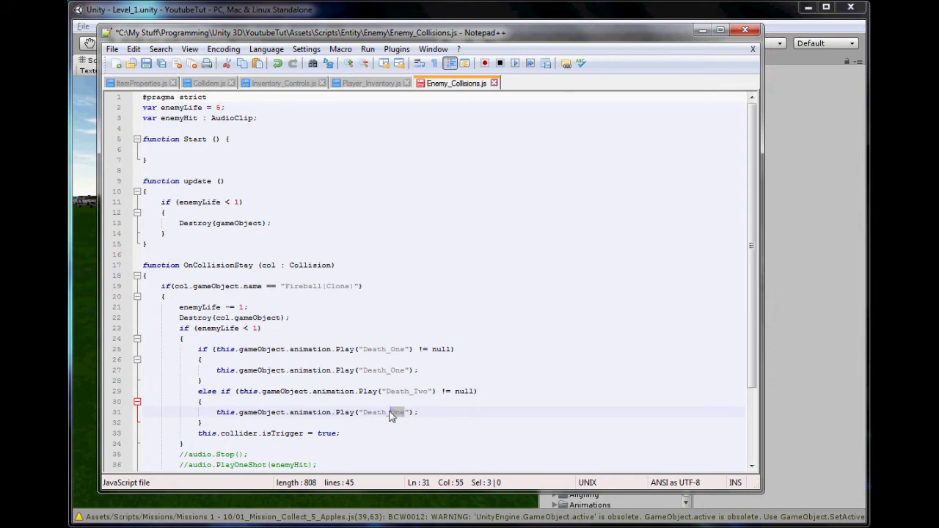
text(Two)
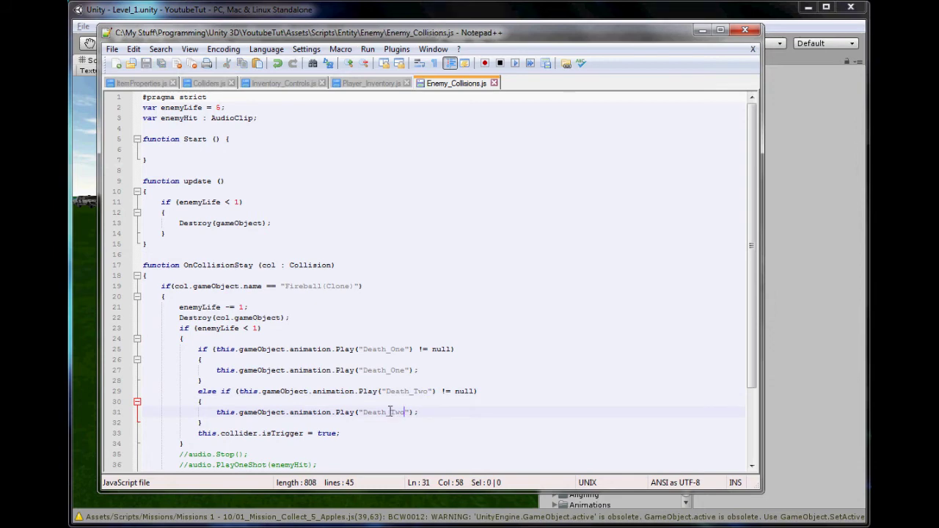
- Switch to Unity, run the level in Play mode to check the enemy's death behaviour, and stop it
click(791, 313)
click(446, 44)
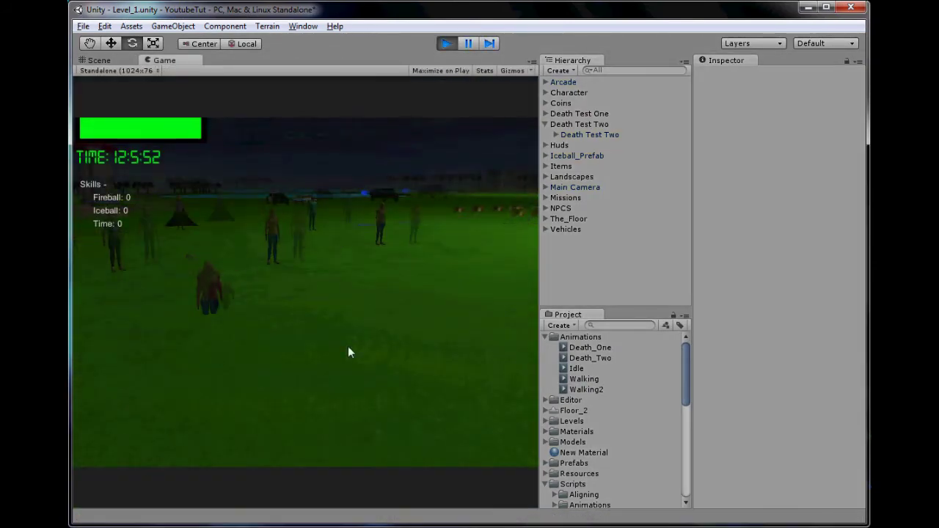
click(446, 43)
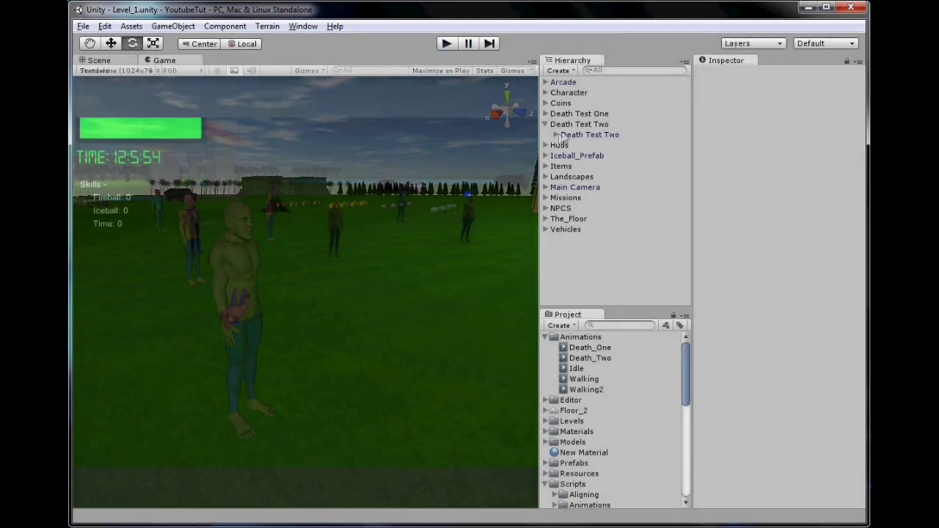
- Turn off Play Automatically in the Animation component of the Death Test Two model
click(578, 135)
click(789, 449)
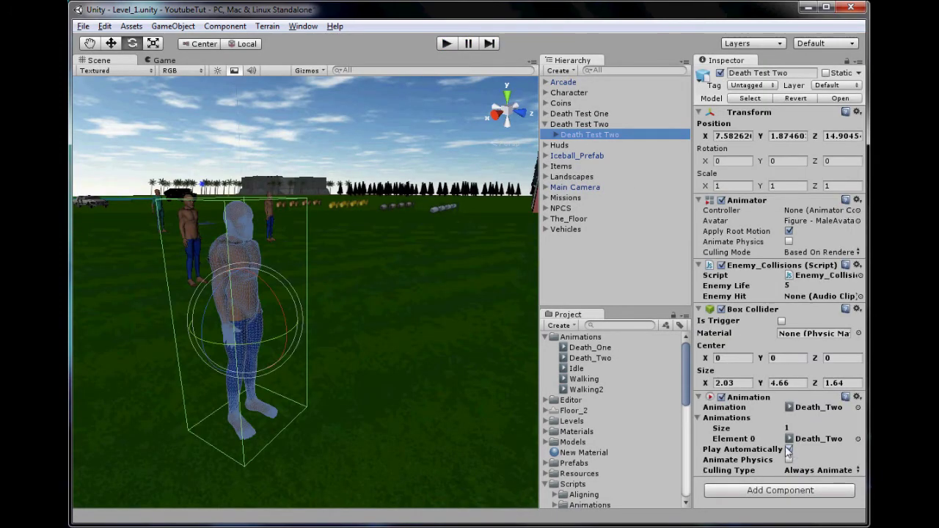
- Run the level, shoot fireballs at the enemies to test the death animation, inspect the logged error in the Console, and stop Play mode
click(447, 43)
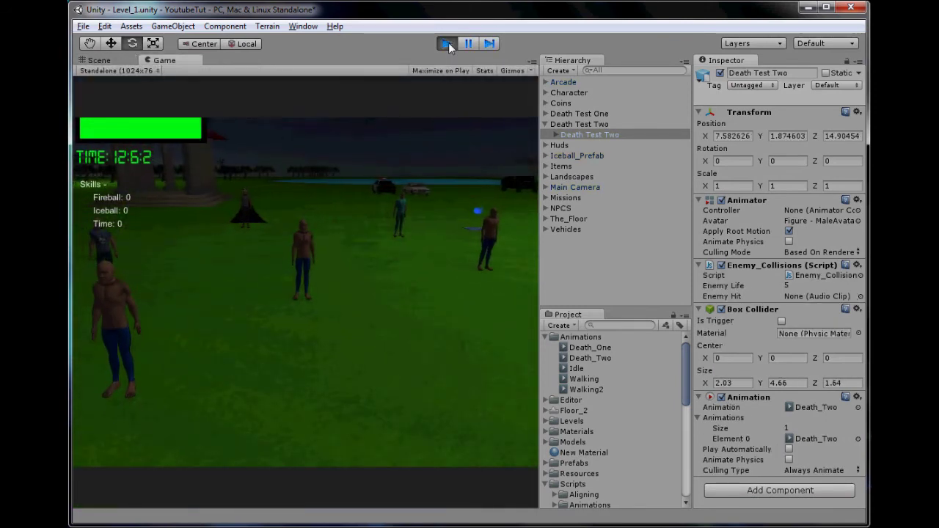
key(space)
key(space)
key(space)
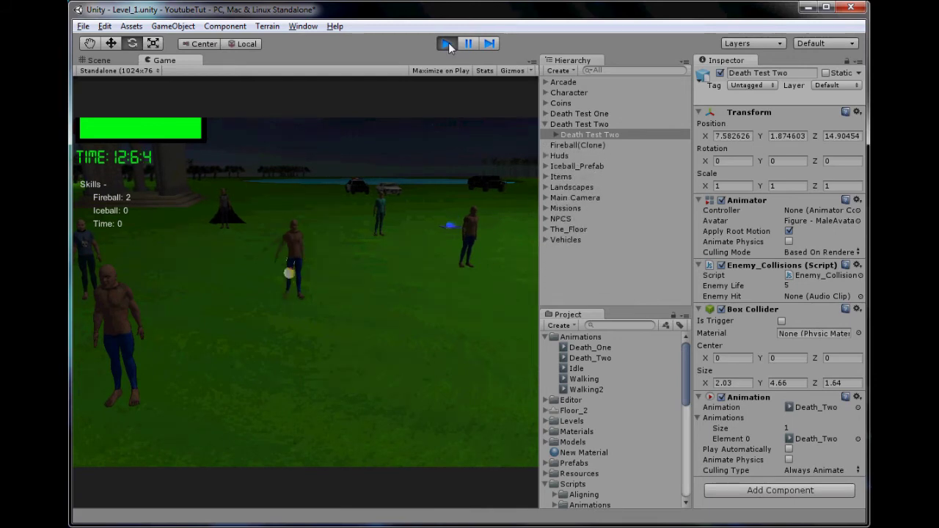
key(Down)
key(Left)
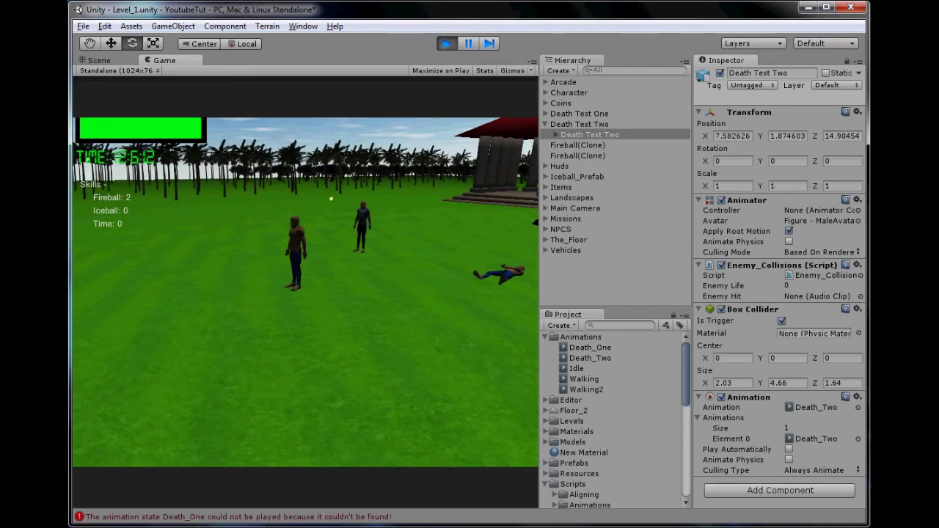
click(207, 518)
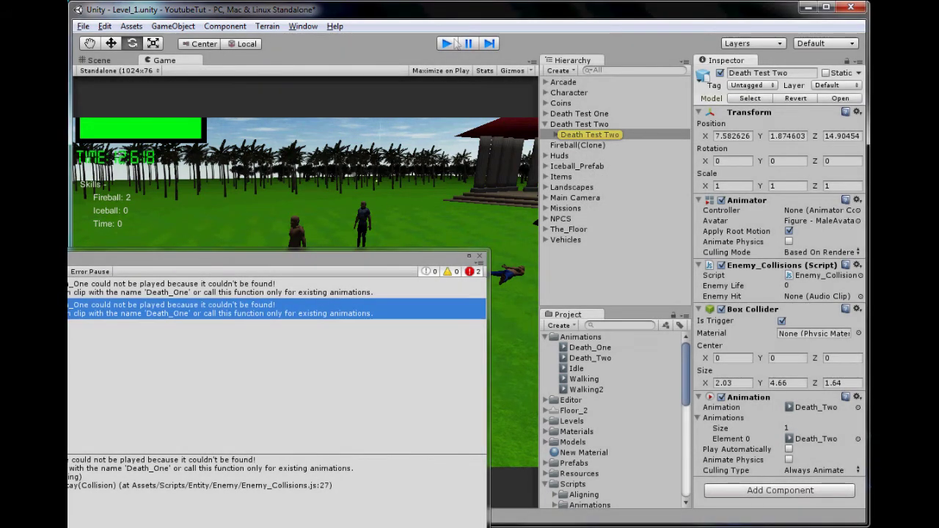
click(449, 44)
- In Notepad++, strip the Death_One and Death_Two conditions and their braces, leaving only the Death_Two play call, and save Enemy_Collisions.js
key(alt+Tab)
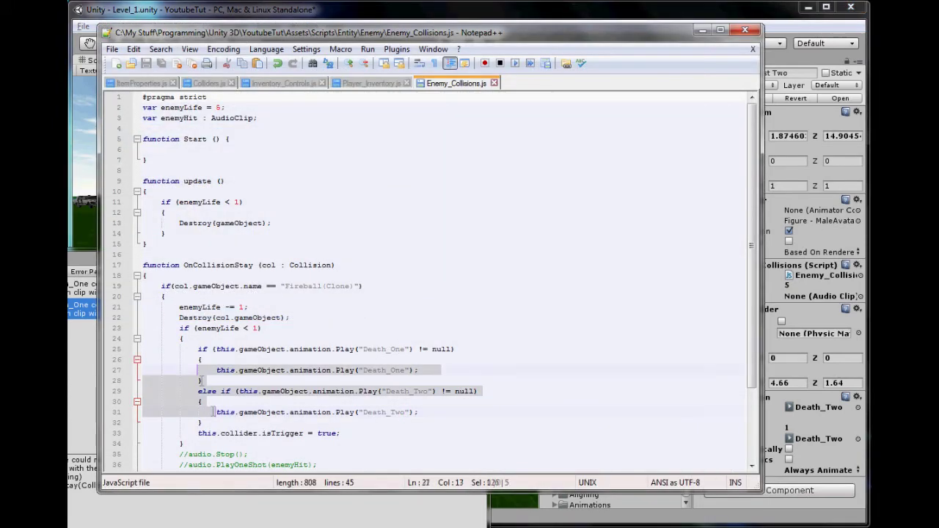
drag(212, 412, 198, 349)
key(Delete)
drag(255, 356, 419, 349)
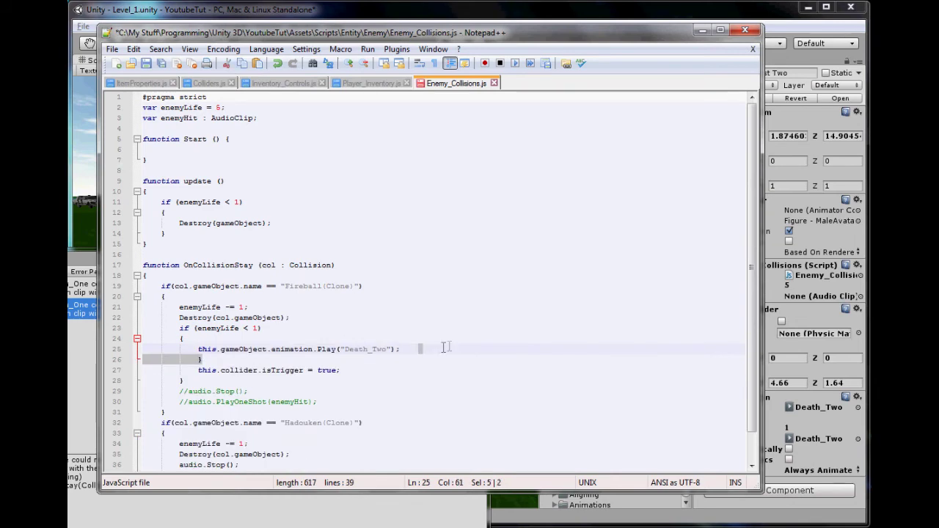
key(Delete)
key(ctrl+s)
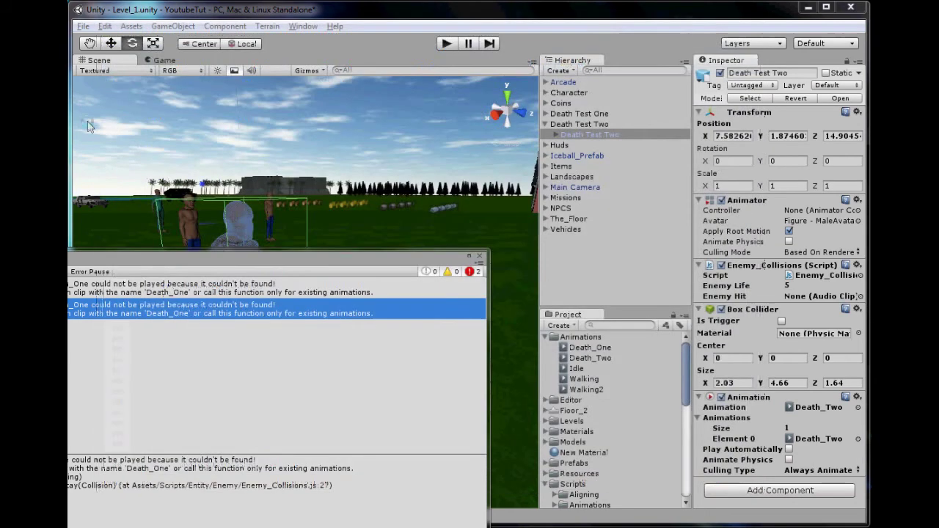
- Switch back to Unity, run the level, shoot fireballs at both test enemies to check their death animations, and stop Play mode
key(alt+Tab)
click(445, 44)
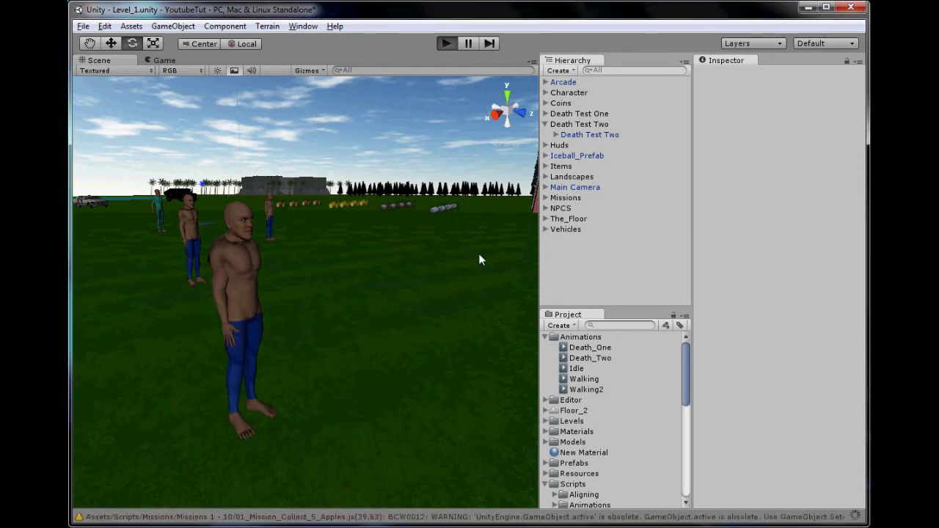
key(a)
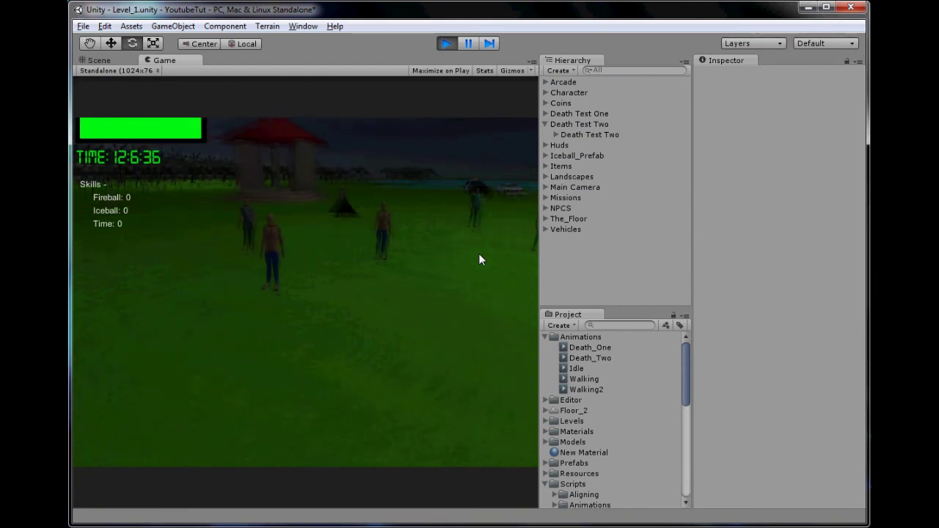
key(space)
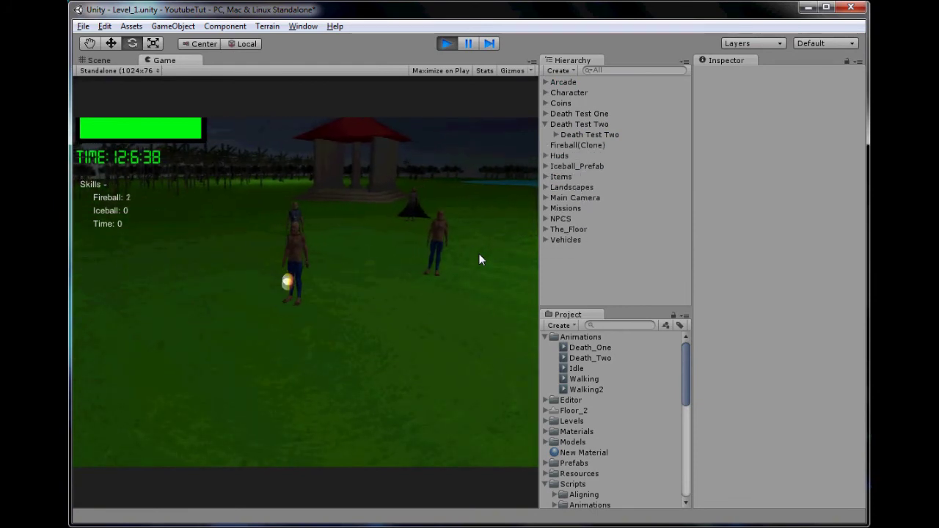
key(space)
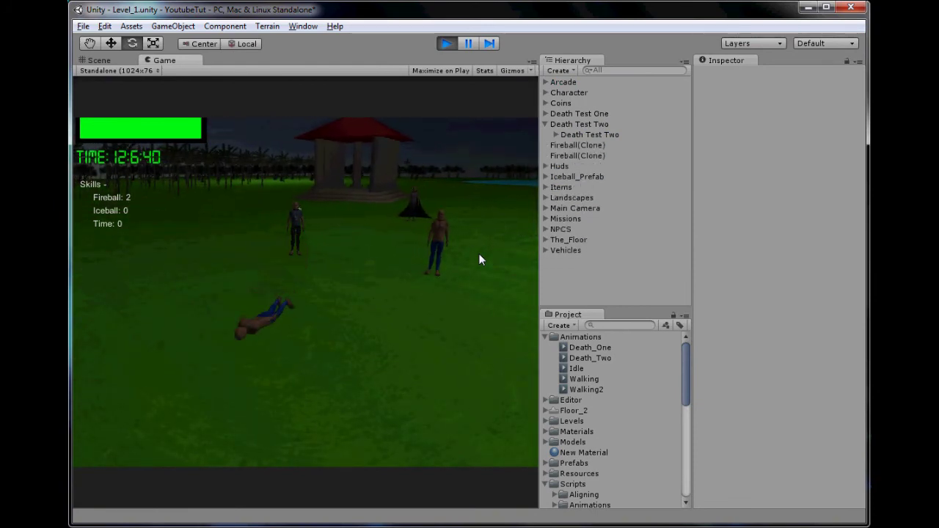
key(d)
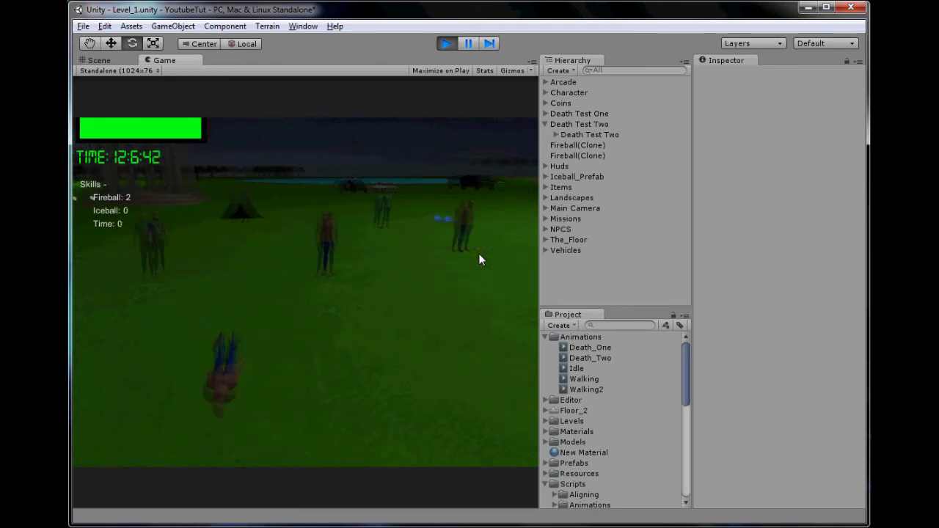
key(f)
key(f)
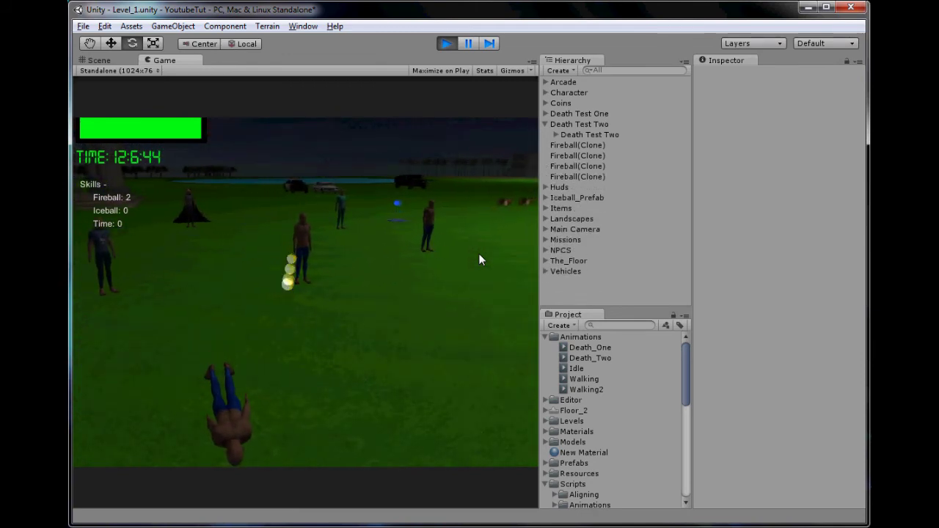
click(446, 44)
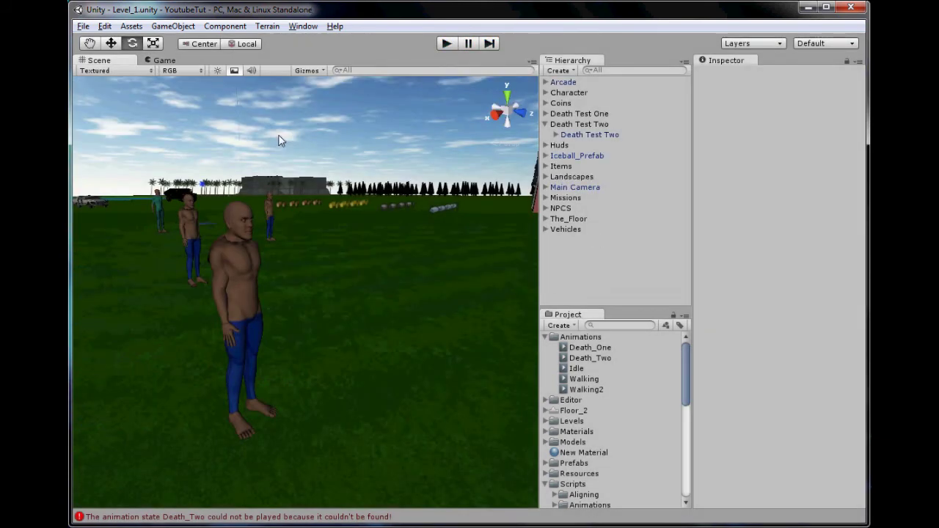
click(173, 26)
mouse_move(229, 62)
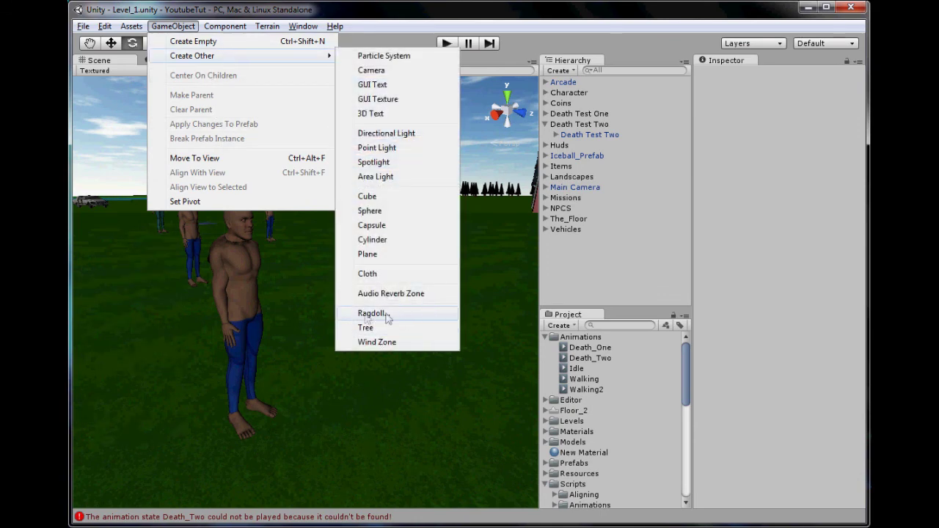
click(110, 134)
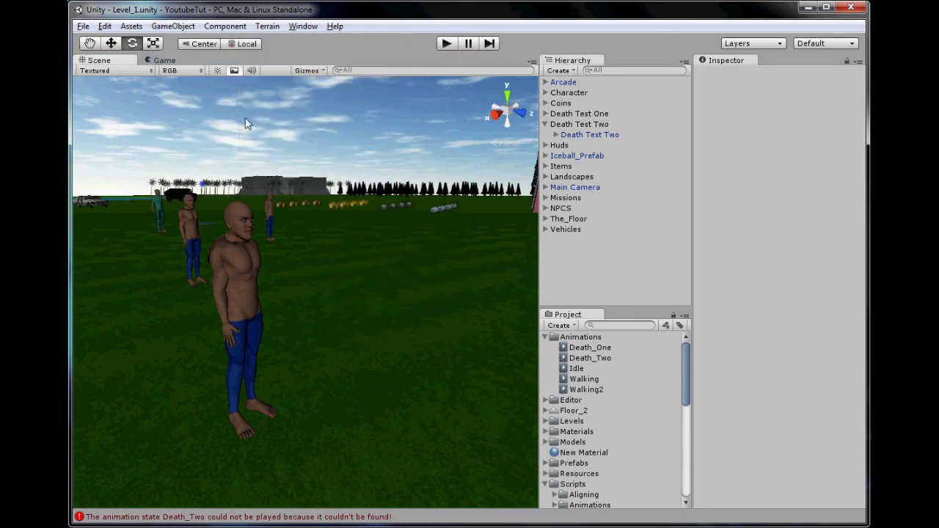
- Open the Console to inspect the logged animation error, clear the log and close the Console
scroll(327, 315, down, 5)
click(380, 517)
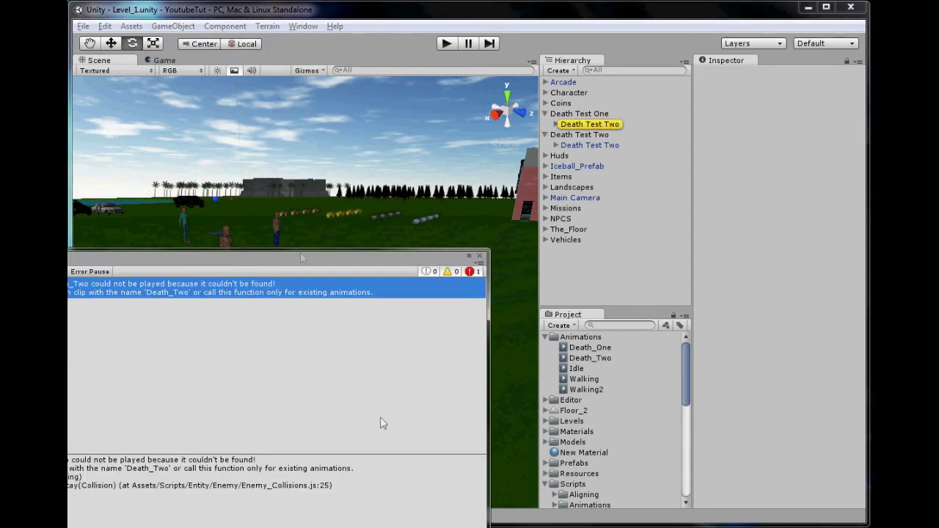
click(67, 272)
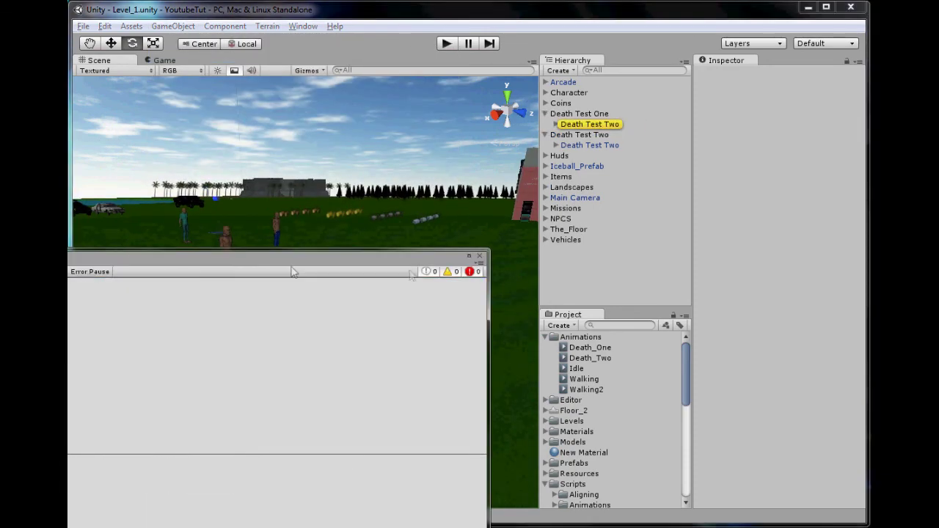
click(480, 258)
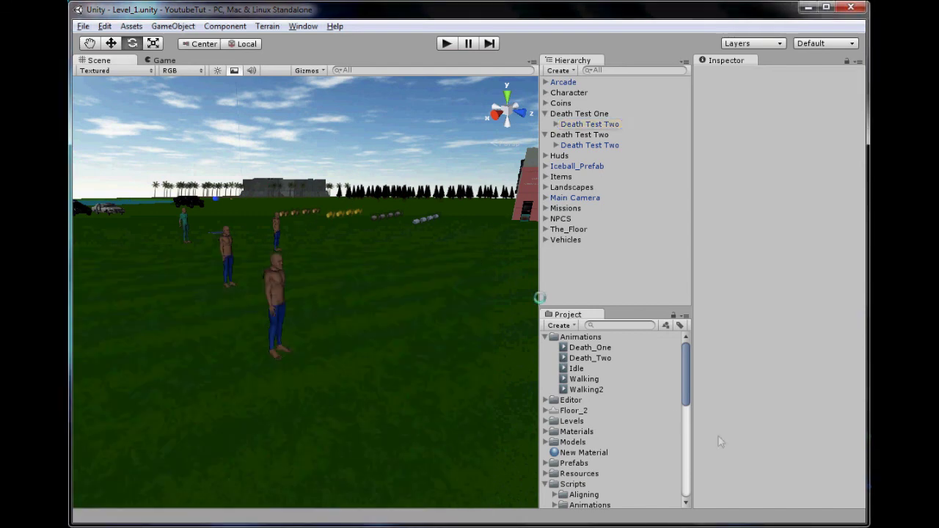
- Inspect the Death_One and Death_Two clips in the Animations folder, try to preview Death_Two, and clear the selection
click(599, 347)
click(600, 358)
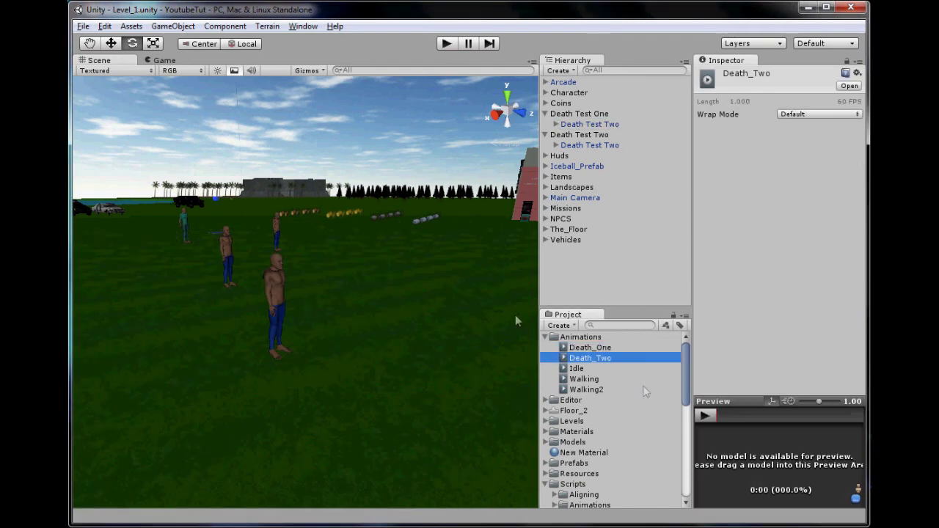
click(706, 416)
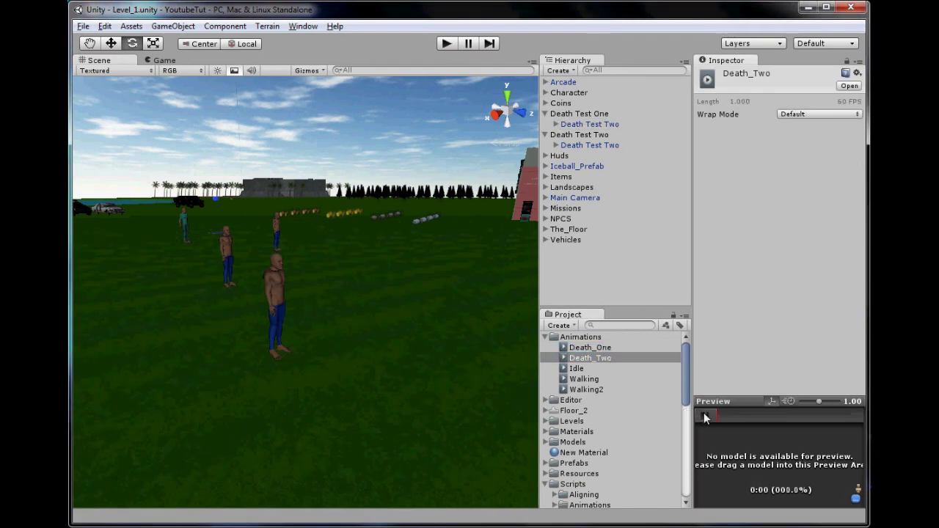
click(349, 129)
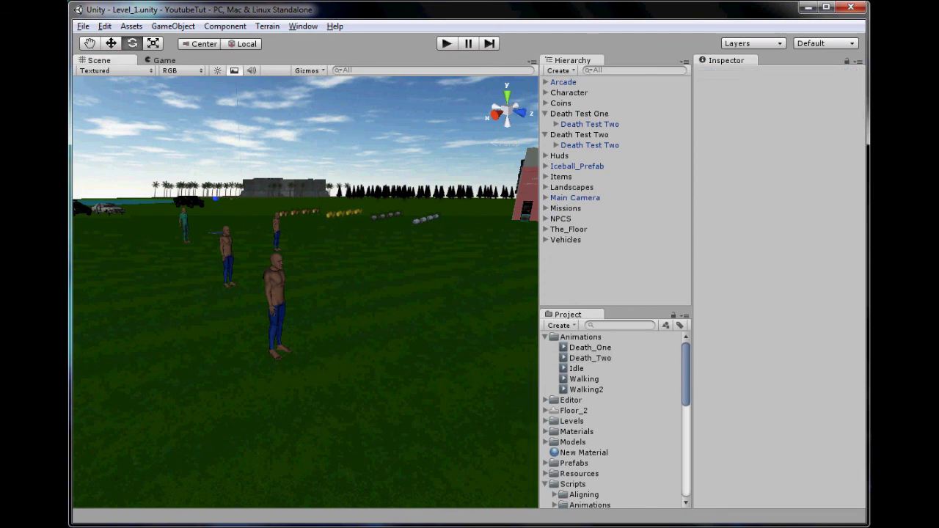